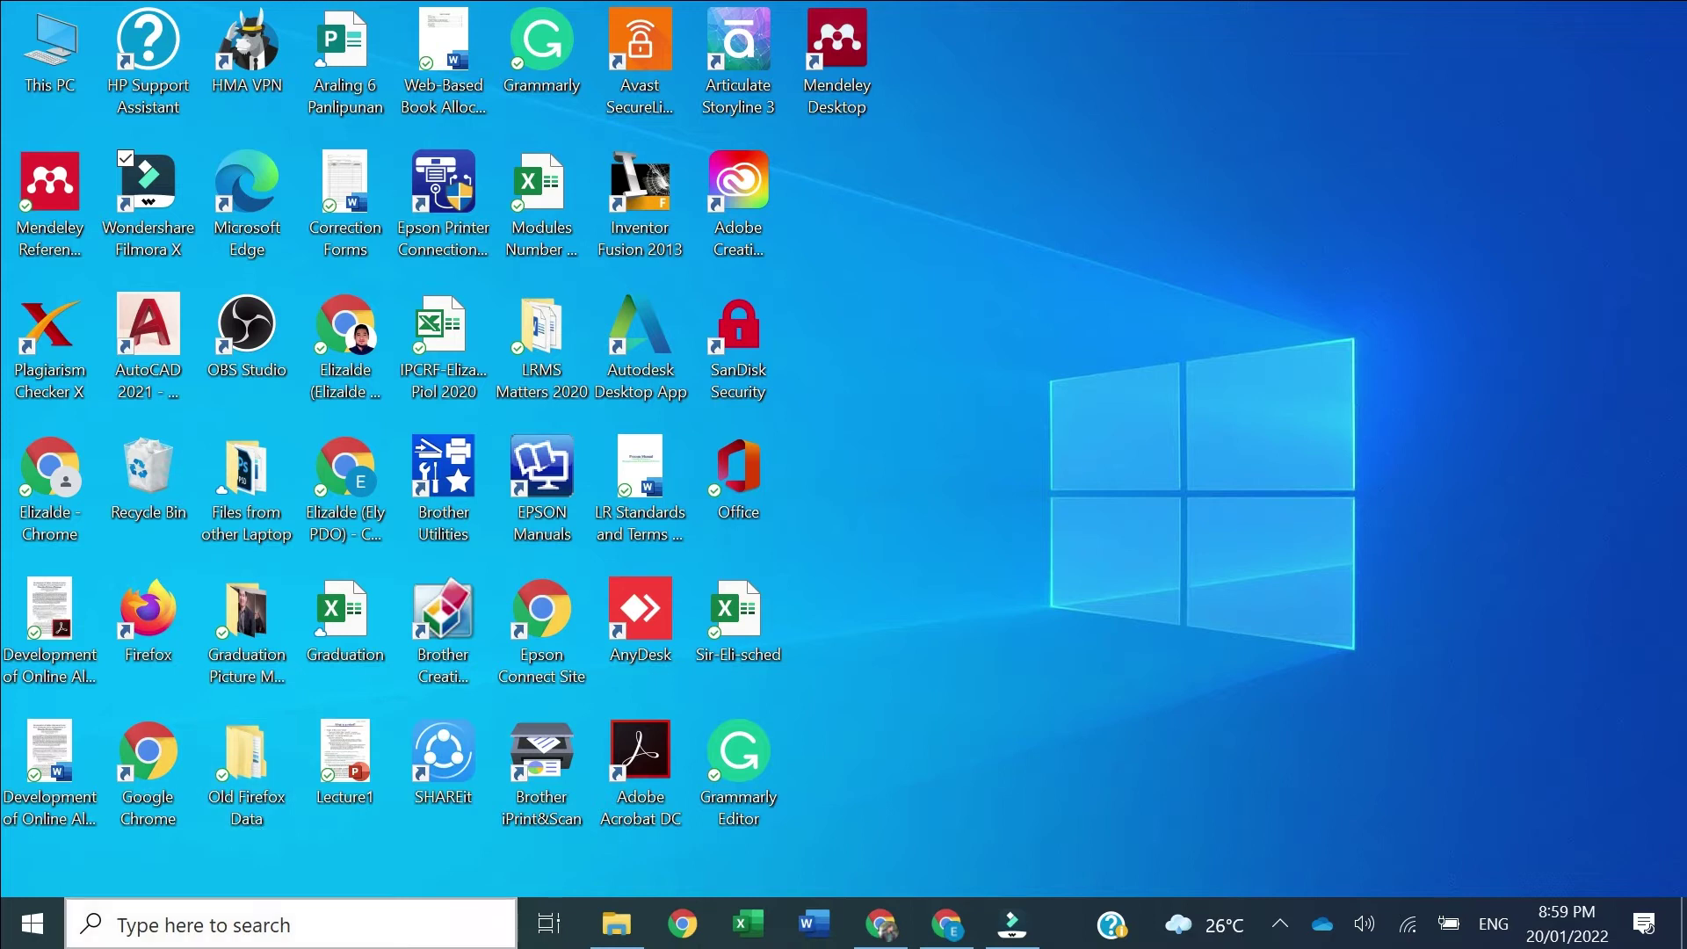
Launch PowerPoint from Windows search and create a blank presentation
left_click(286, 936)
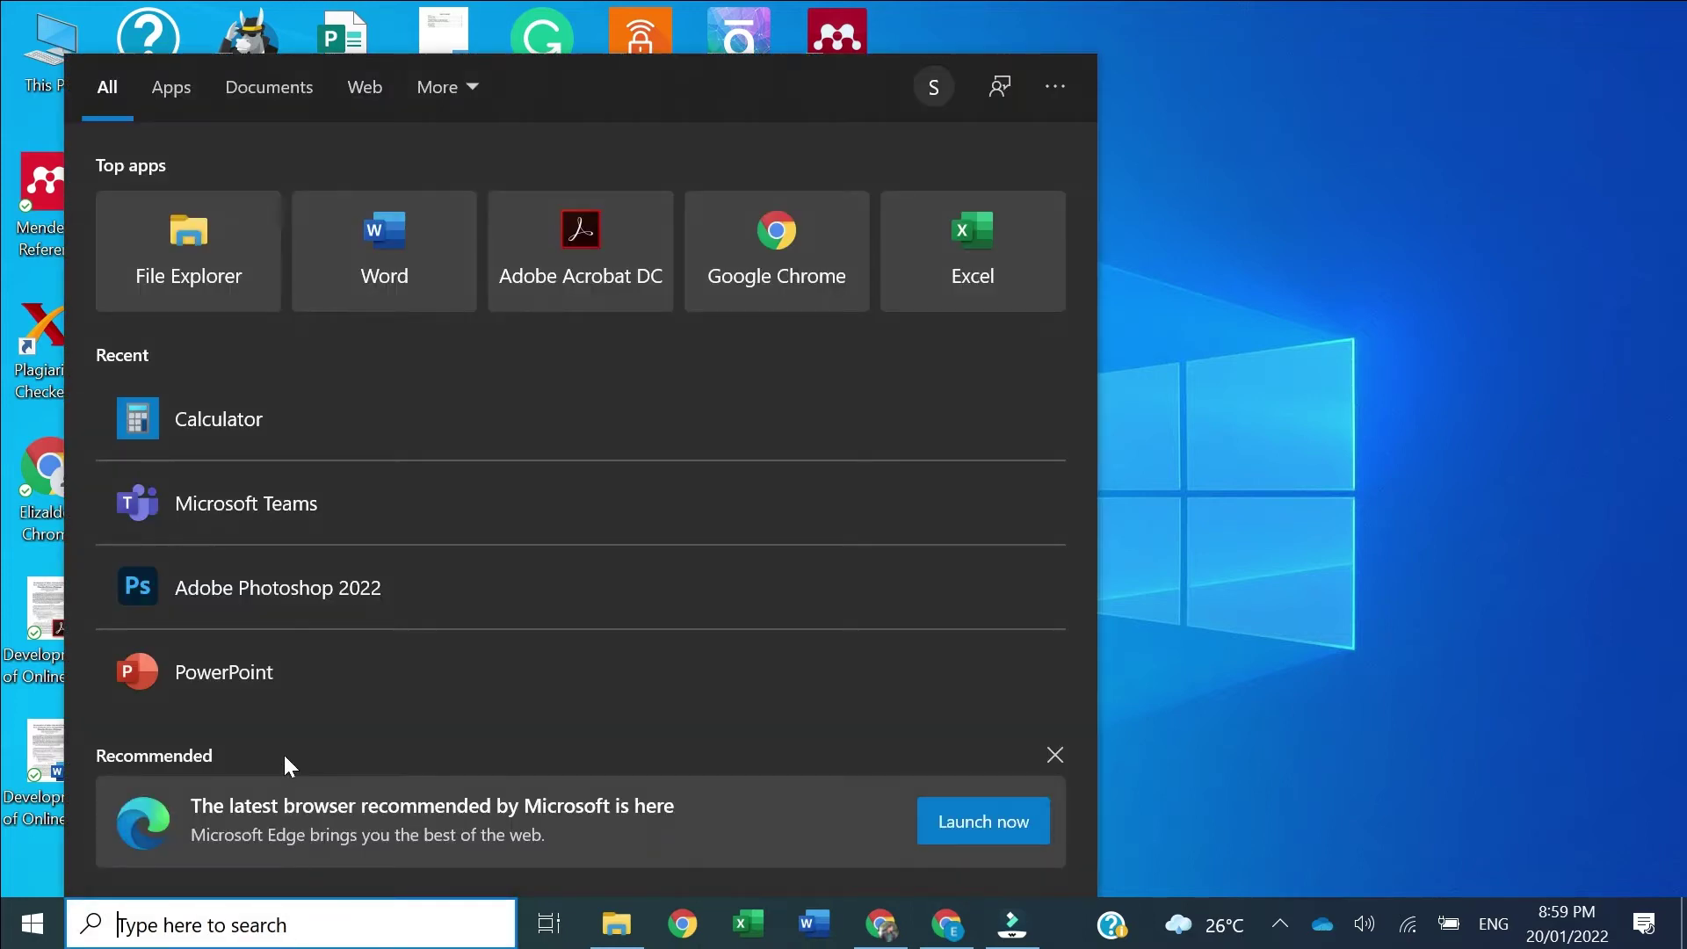
left_click(304, 668)
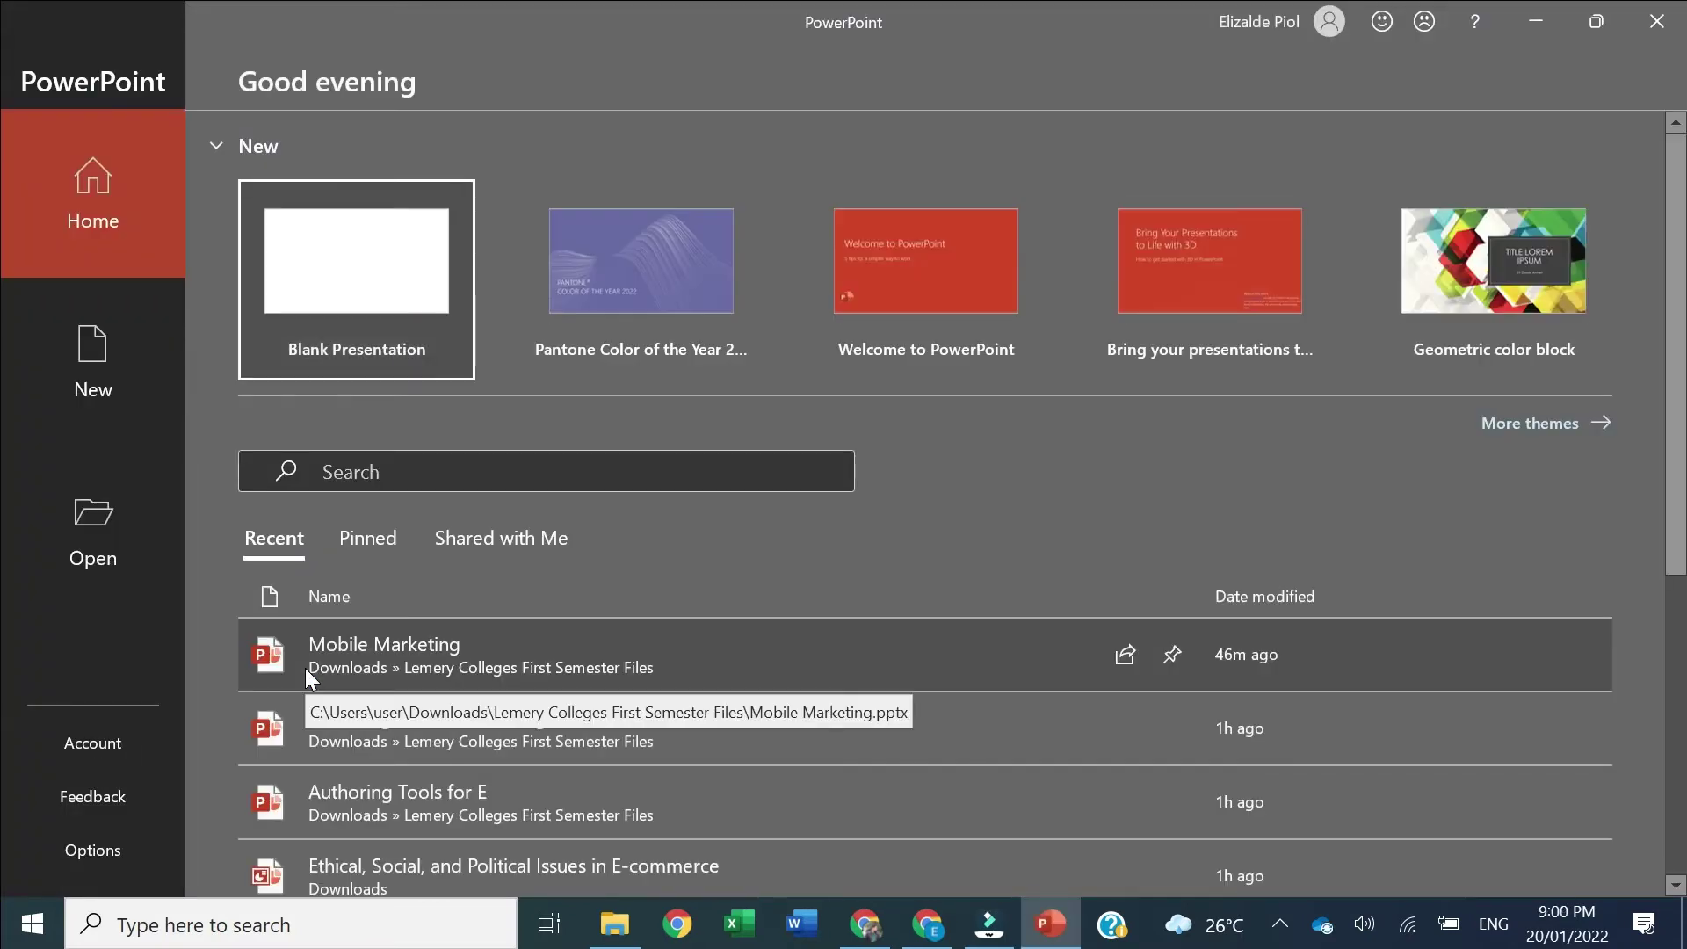
left_click(350, 290)
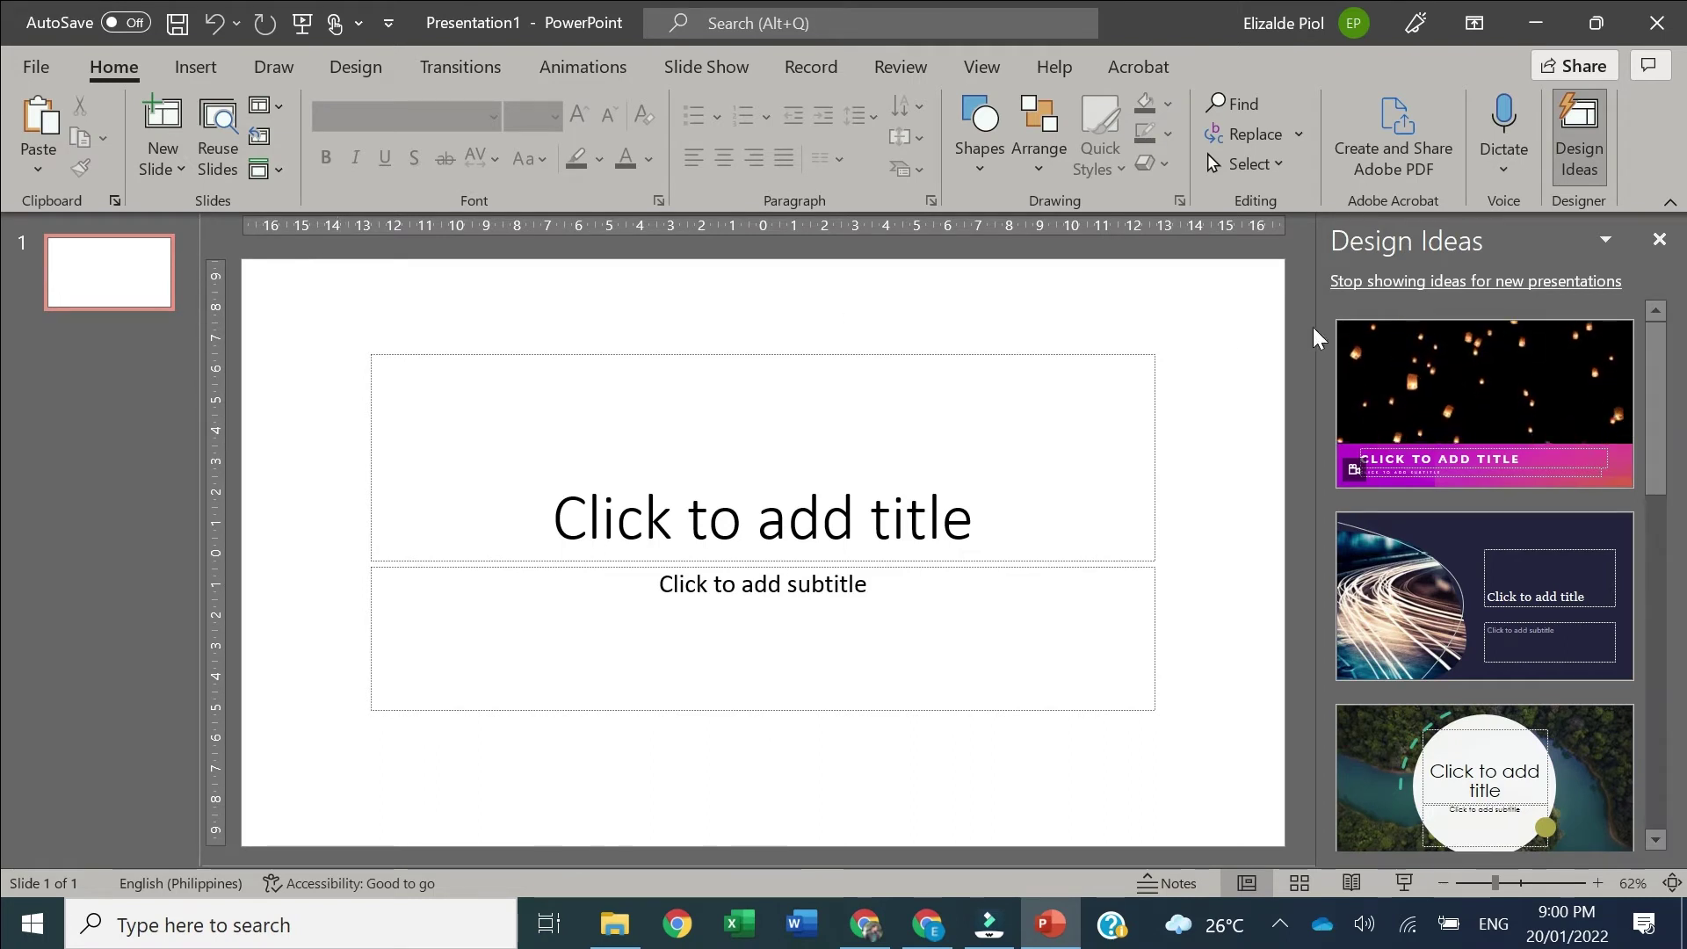
Close the Design Ideas pane and browse the New Slide layouts without adding one
left_click(1579, 132)
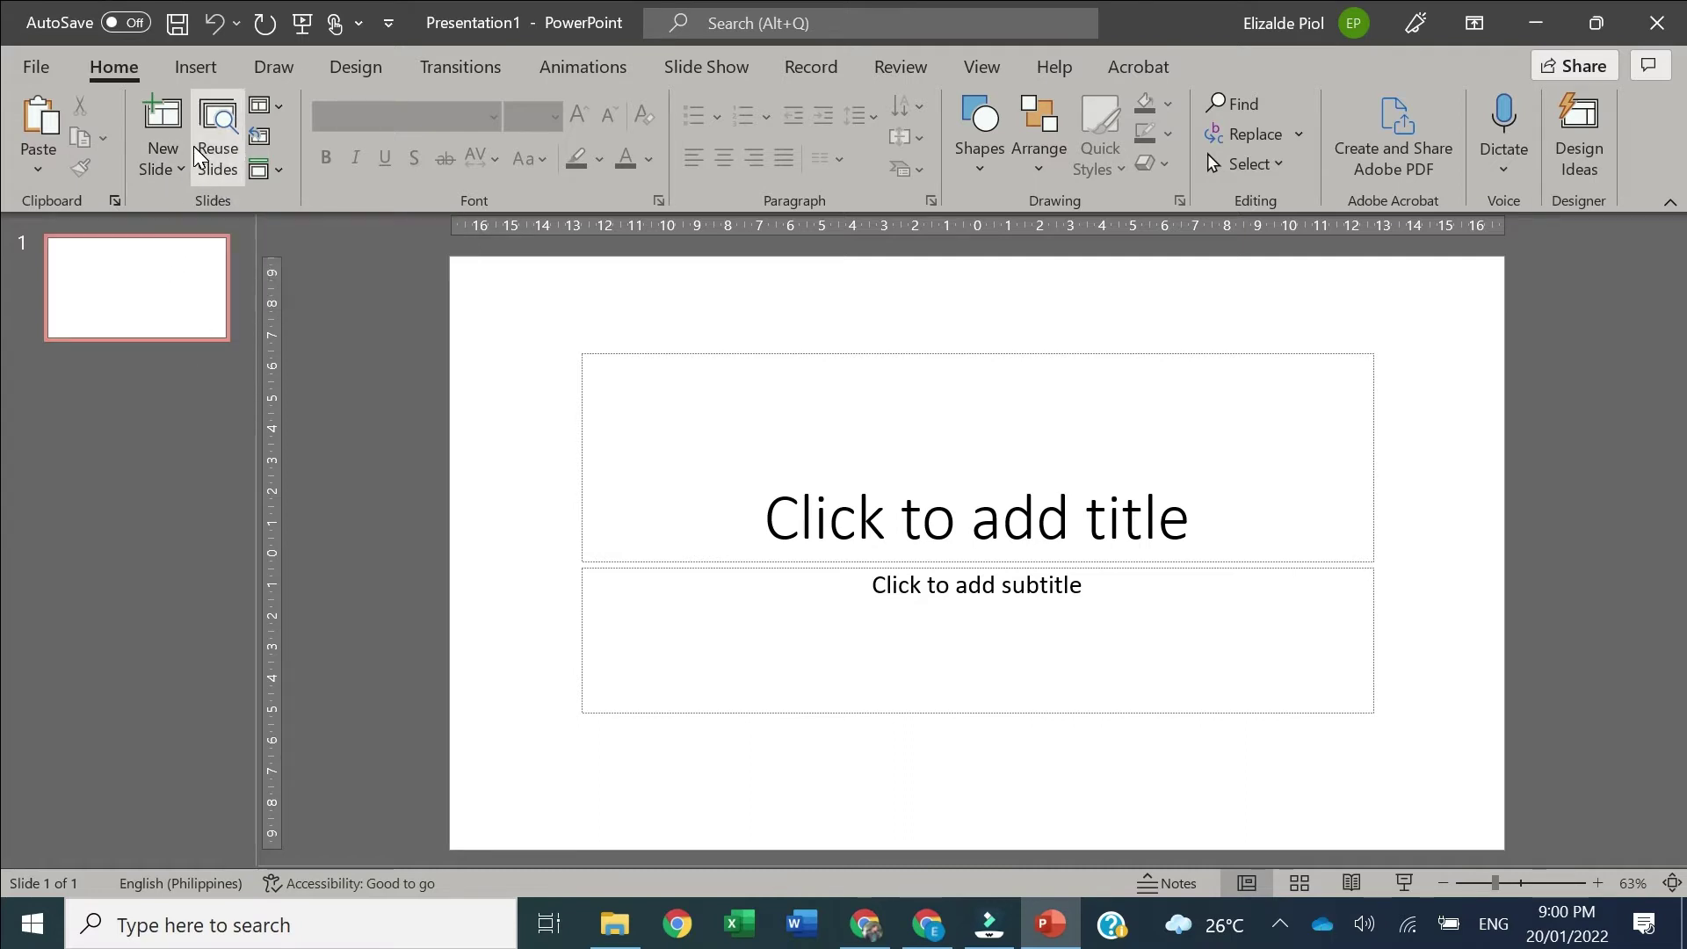
left_click(162, 190)
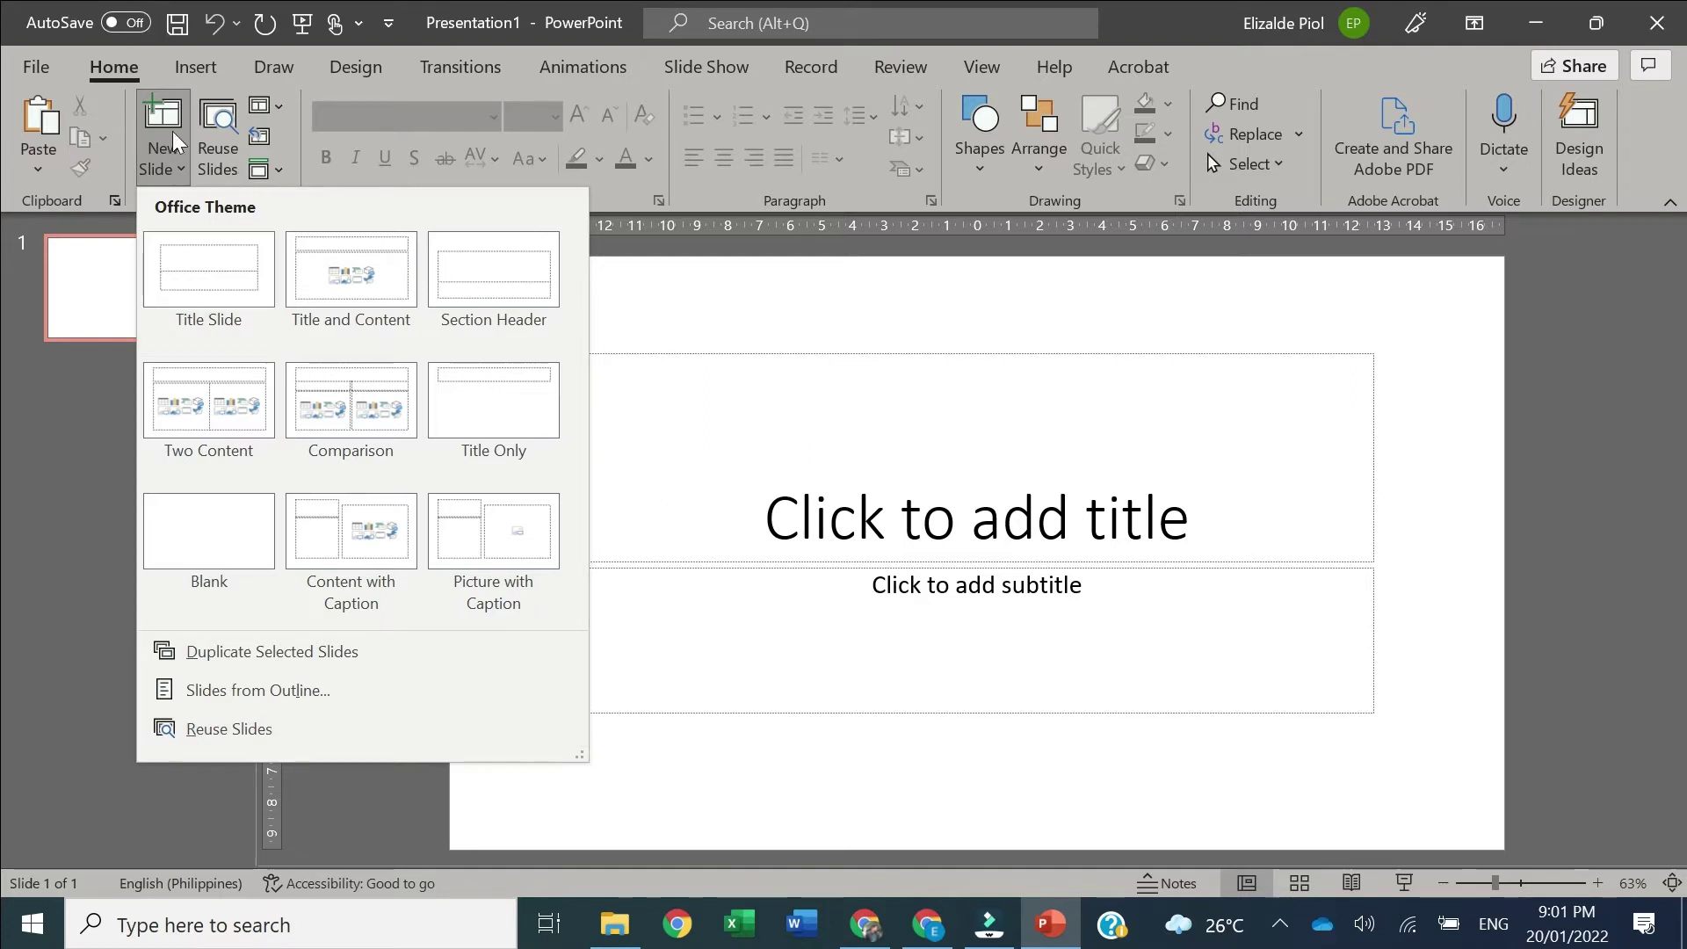
left_click(79, 407)
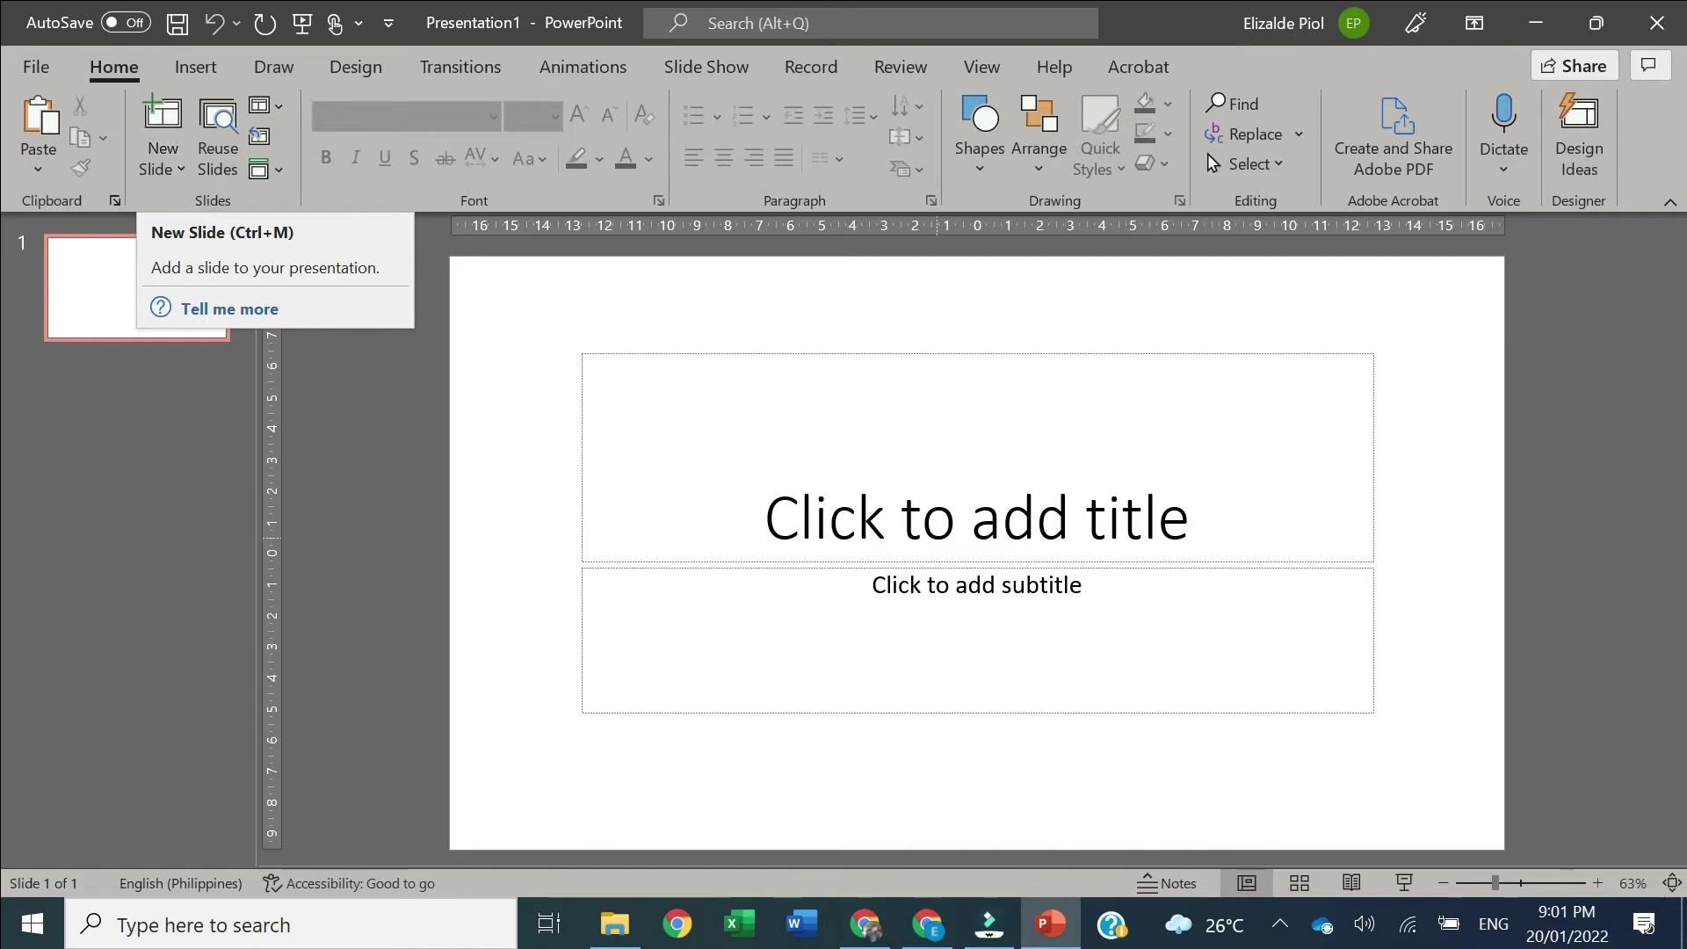
Enter 'Sample Title' in the title placeholder and 'Sample Name' in the subtitle
left_click(987, 486)
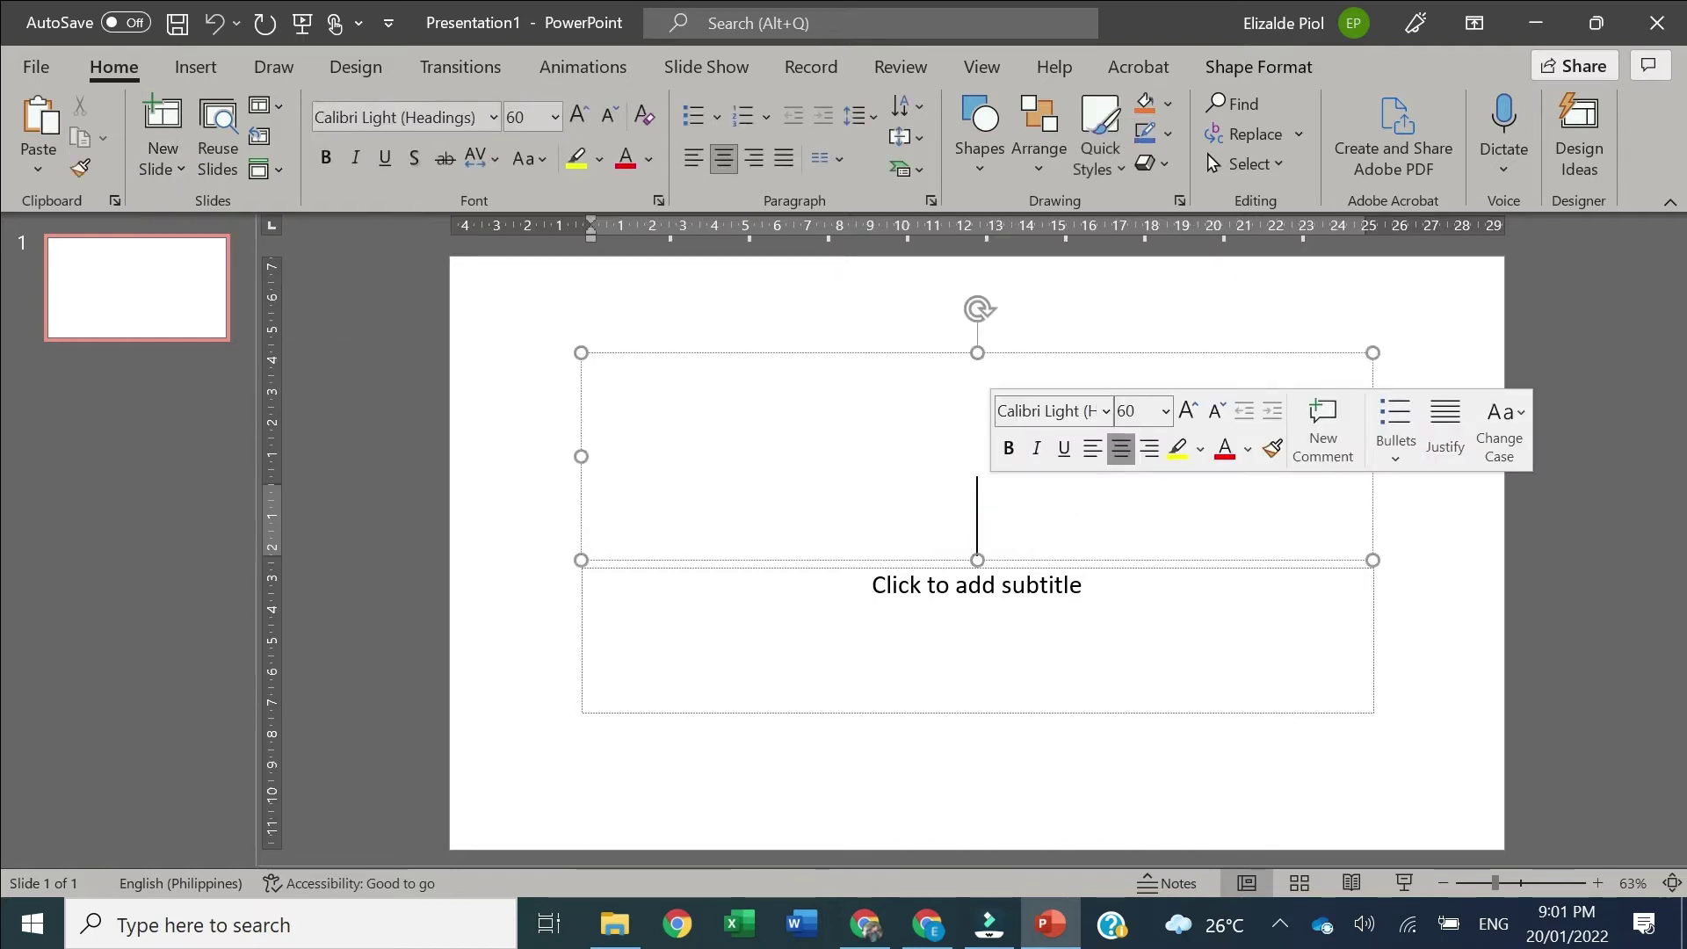
type("Sampl")
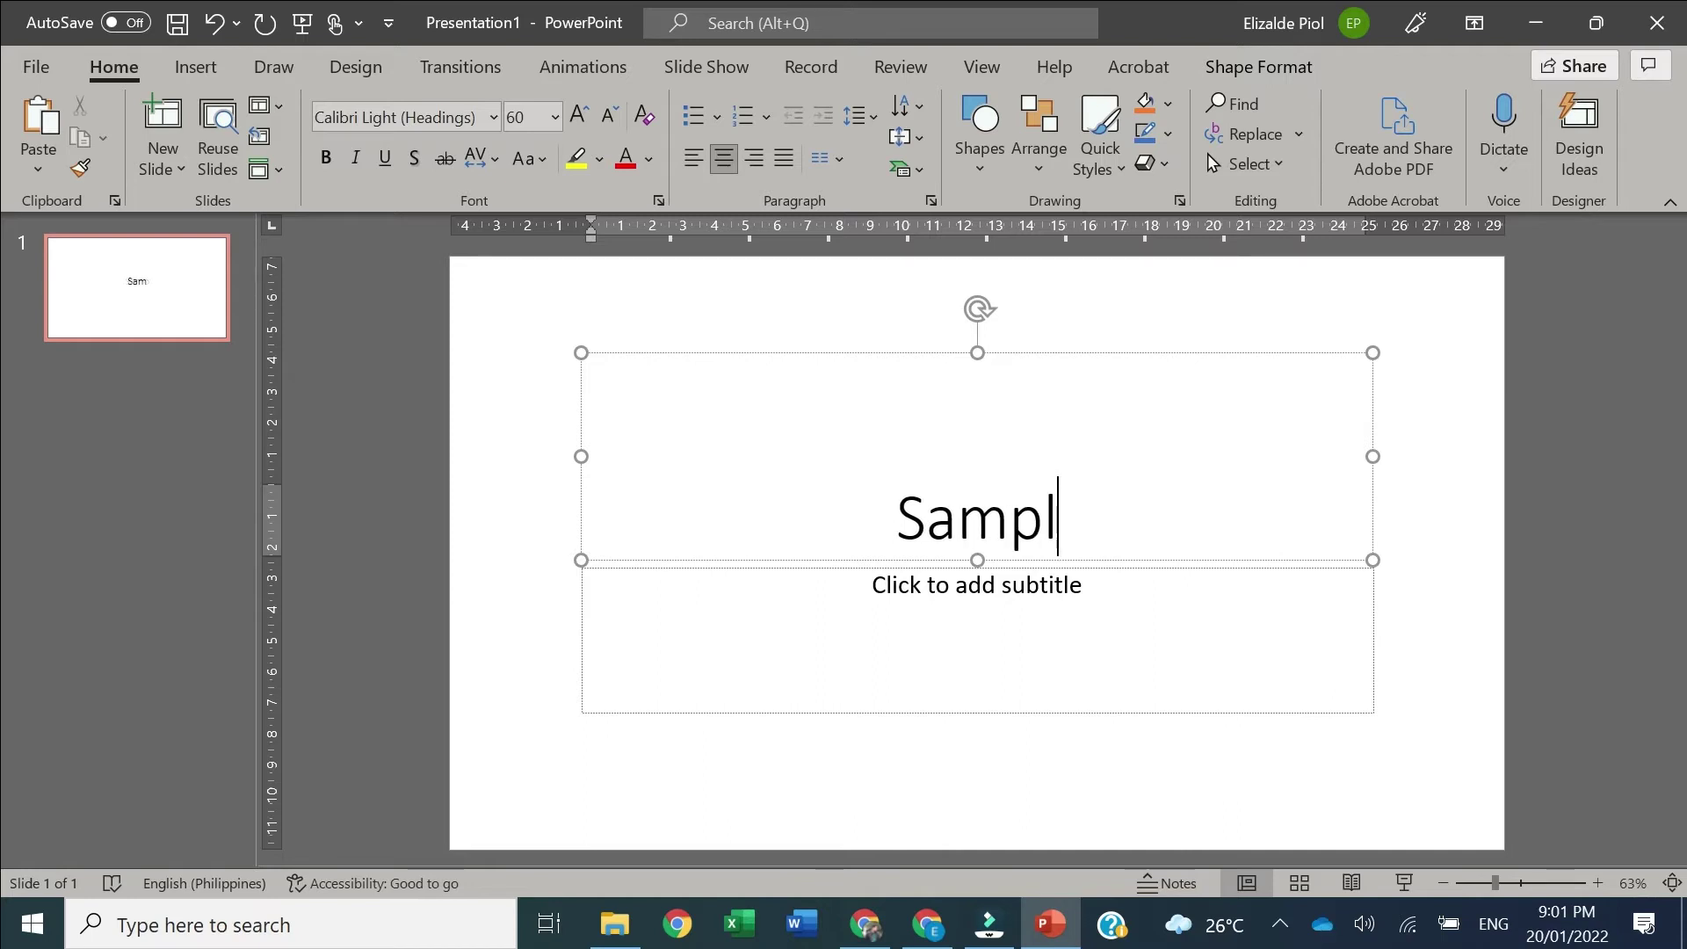
type("e Title")
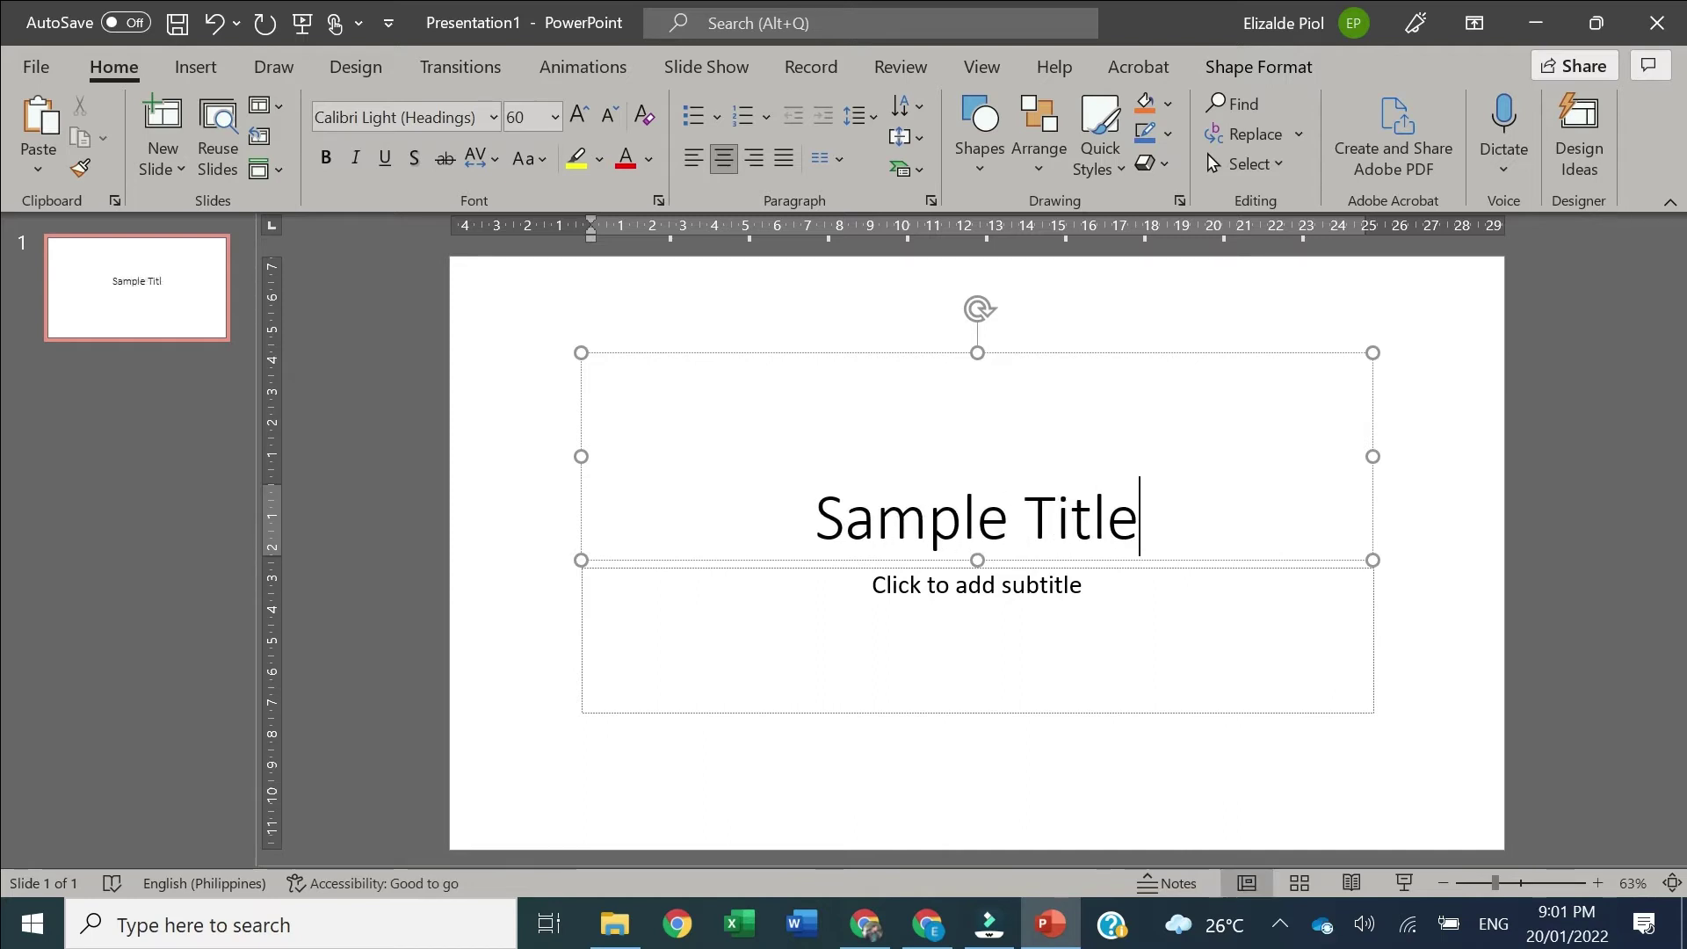
key("ctrl+Return")
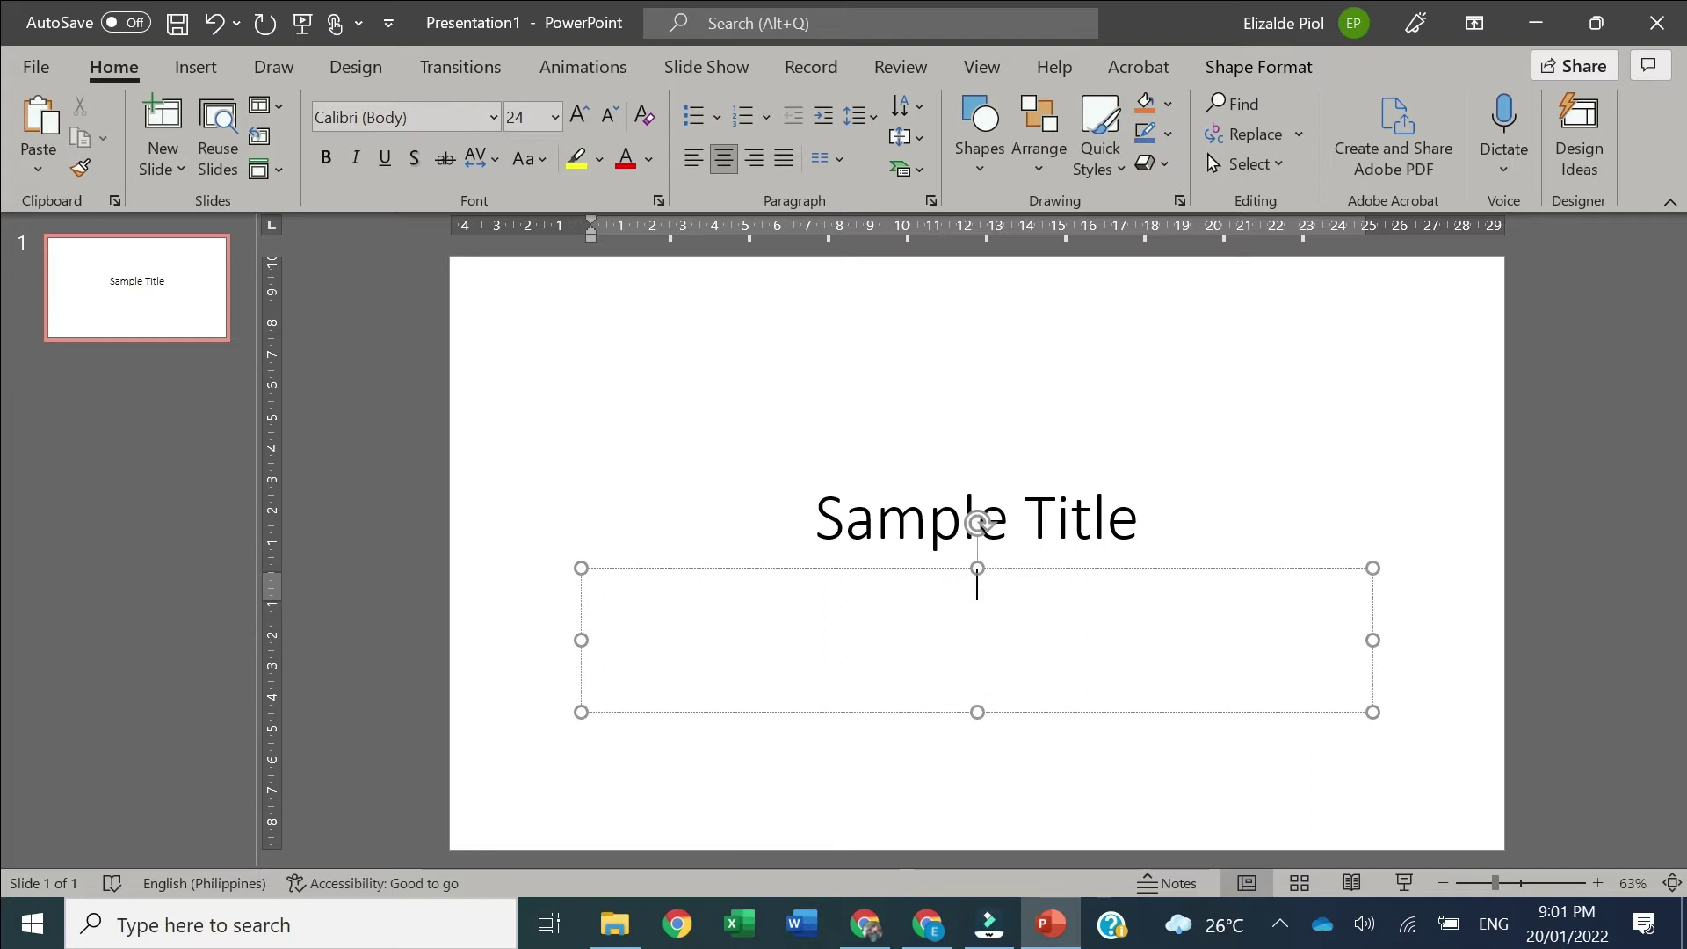
type("SA")
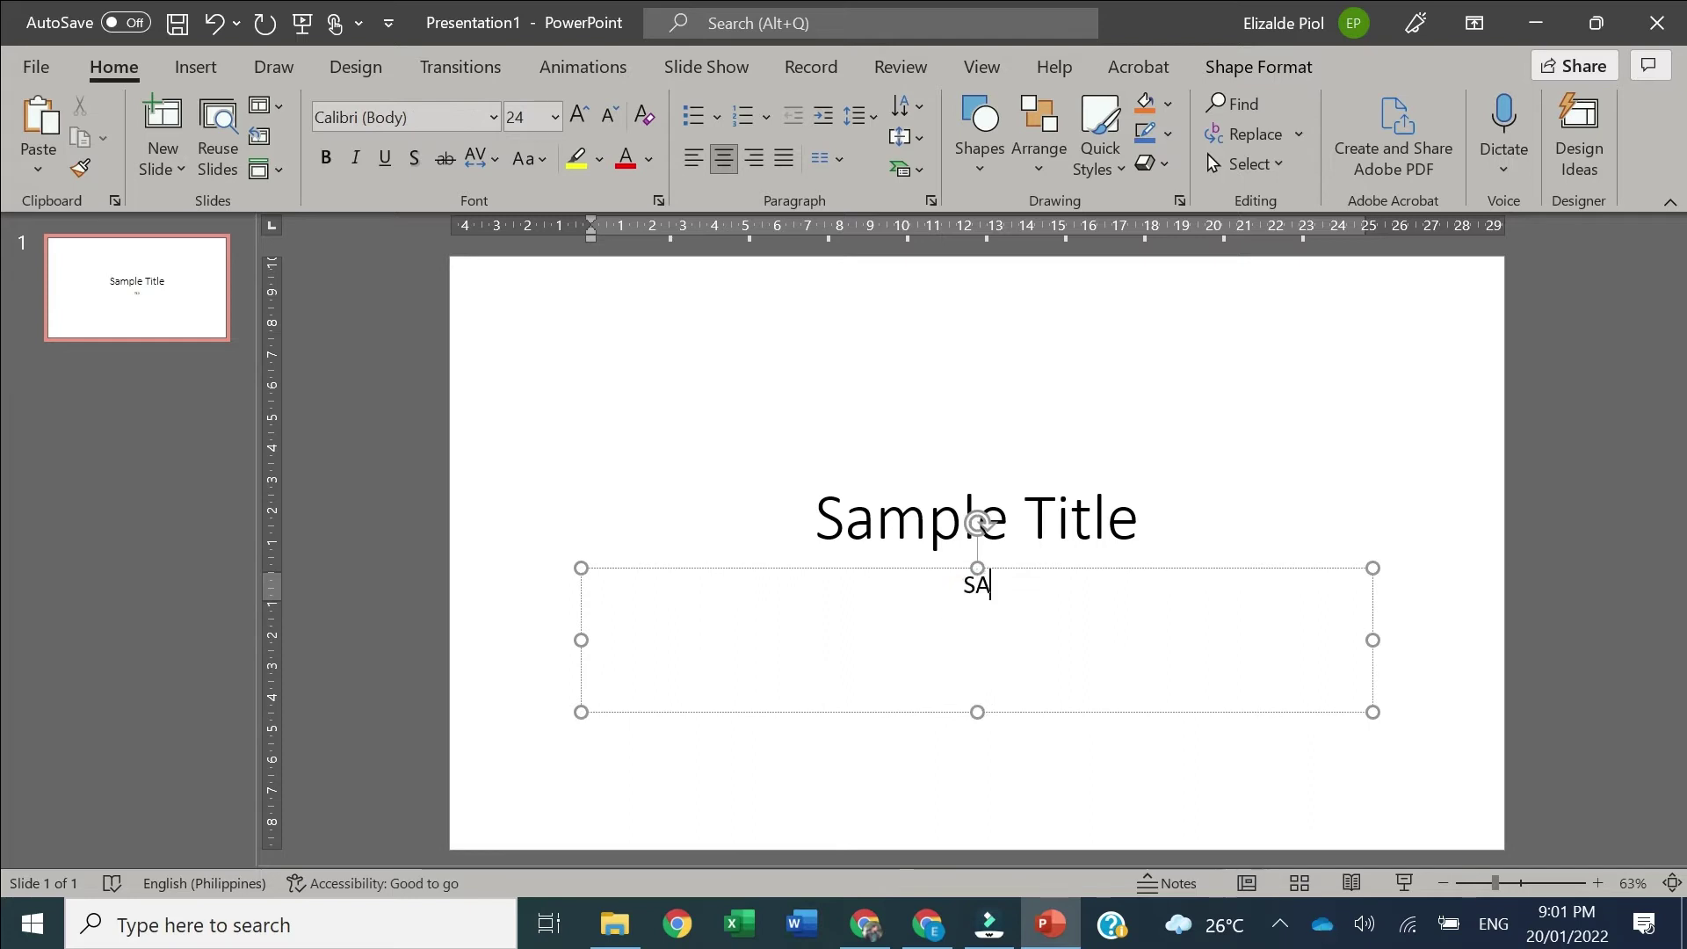
type("mp")
key("BackSpace")
key("BackSpace")
key("BackSpace")
type("ample ")
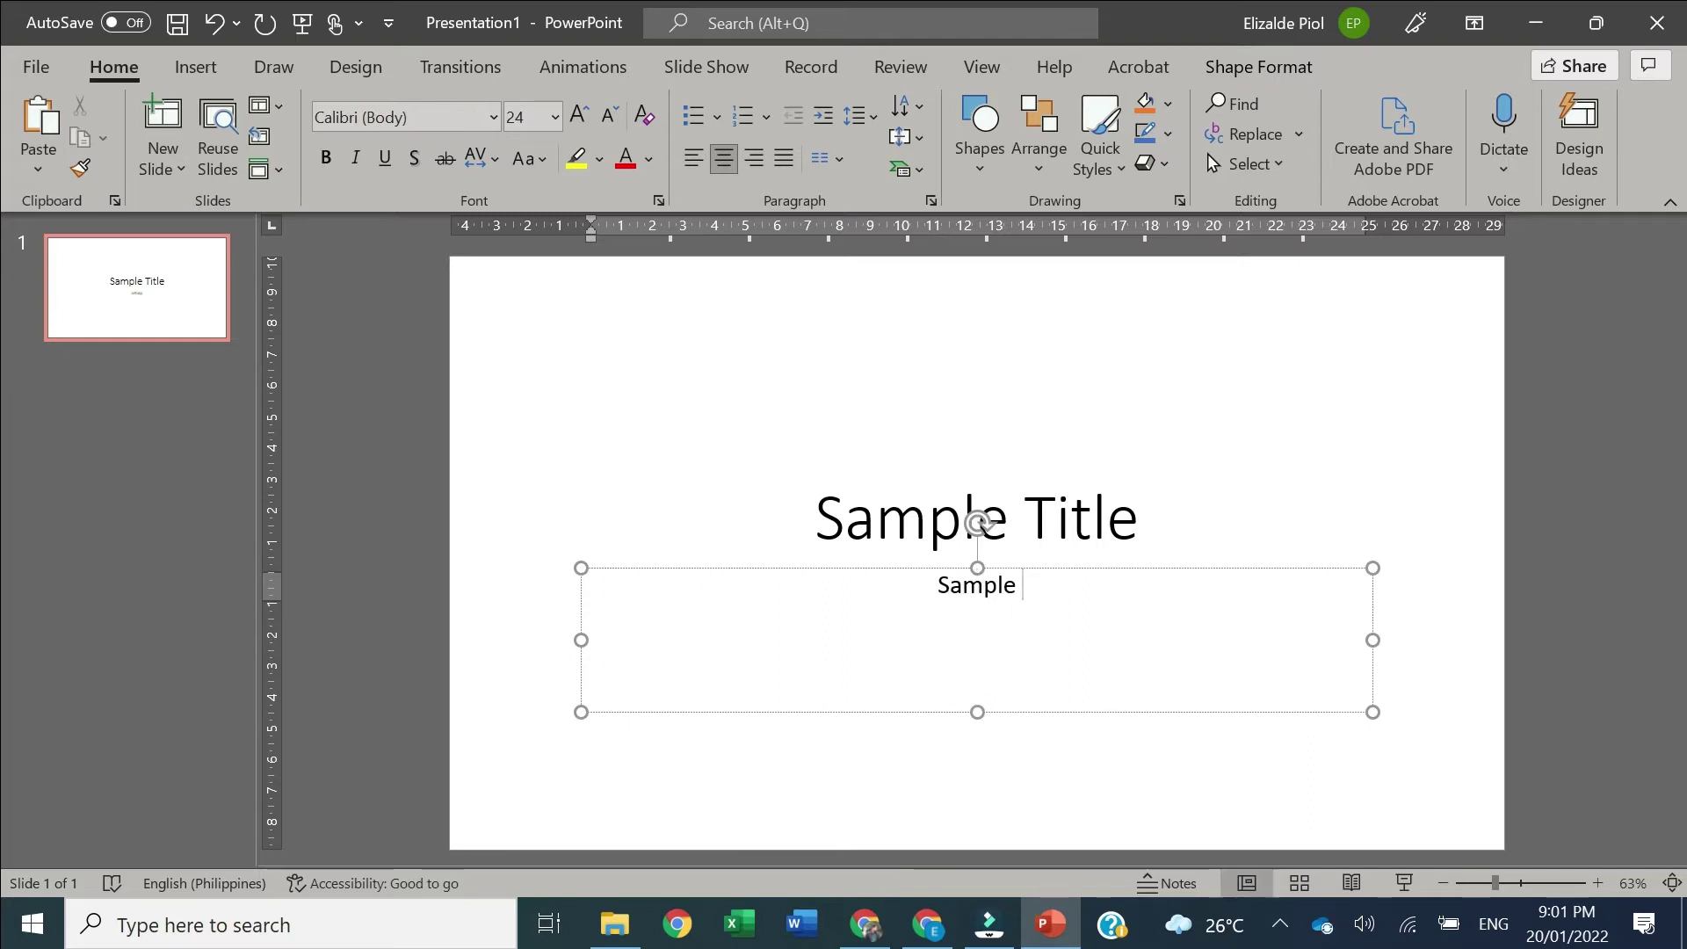
type("Name")
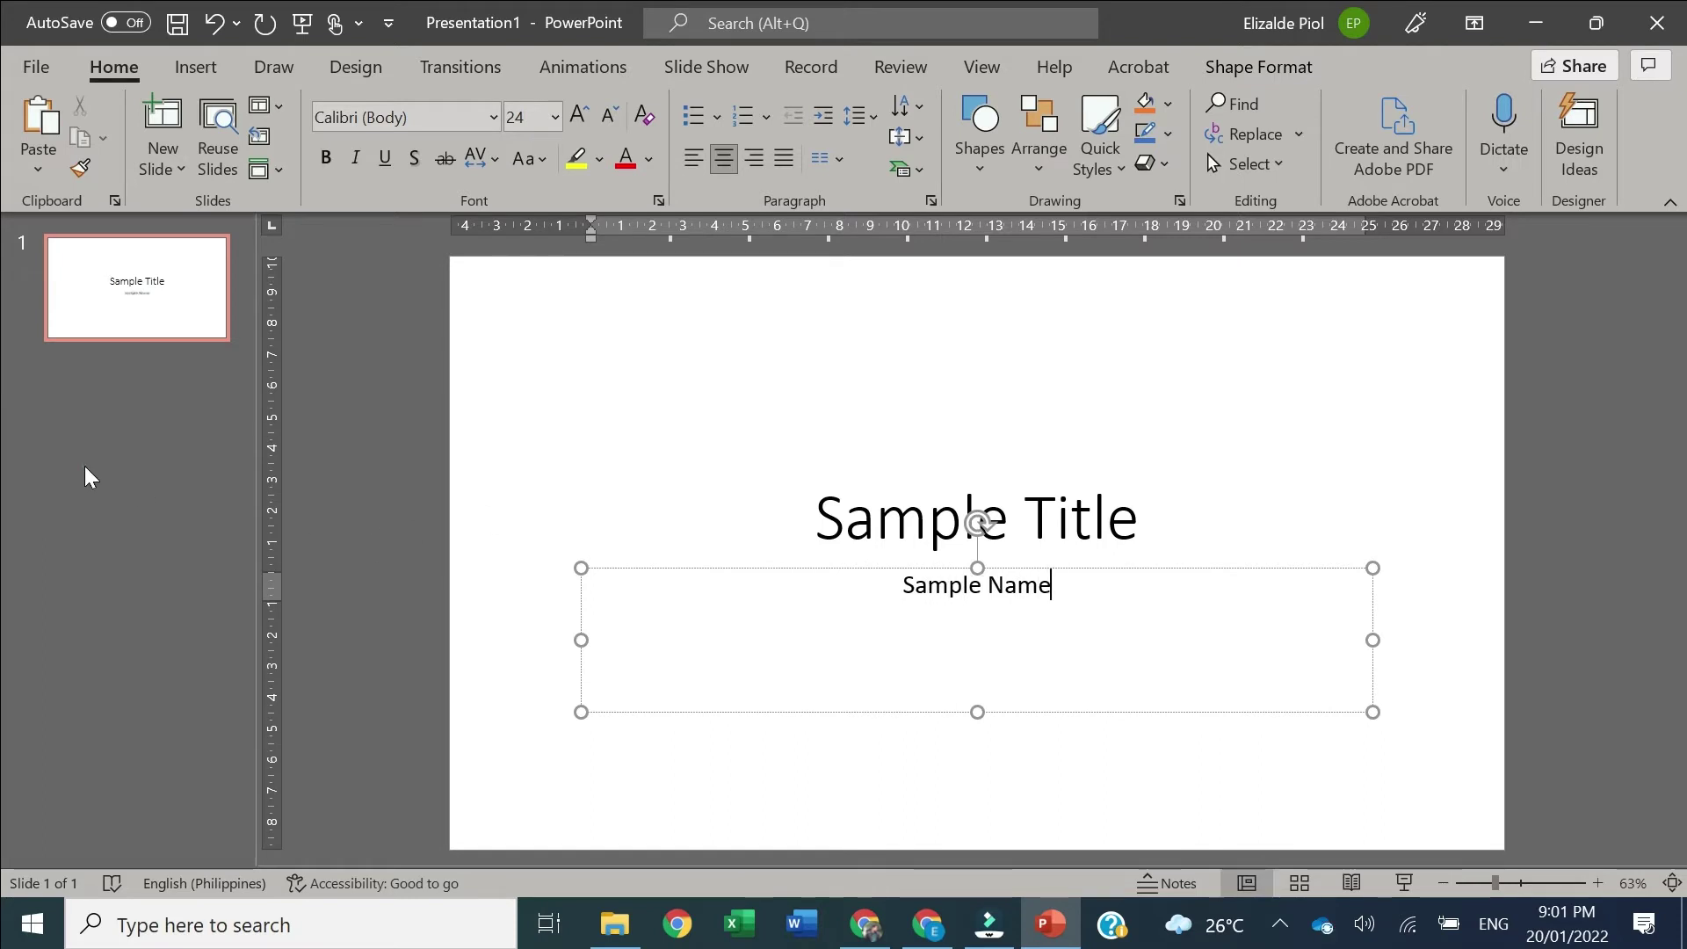
left_click(86, 466)
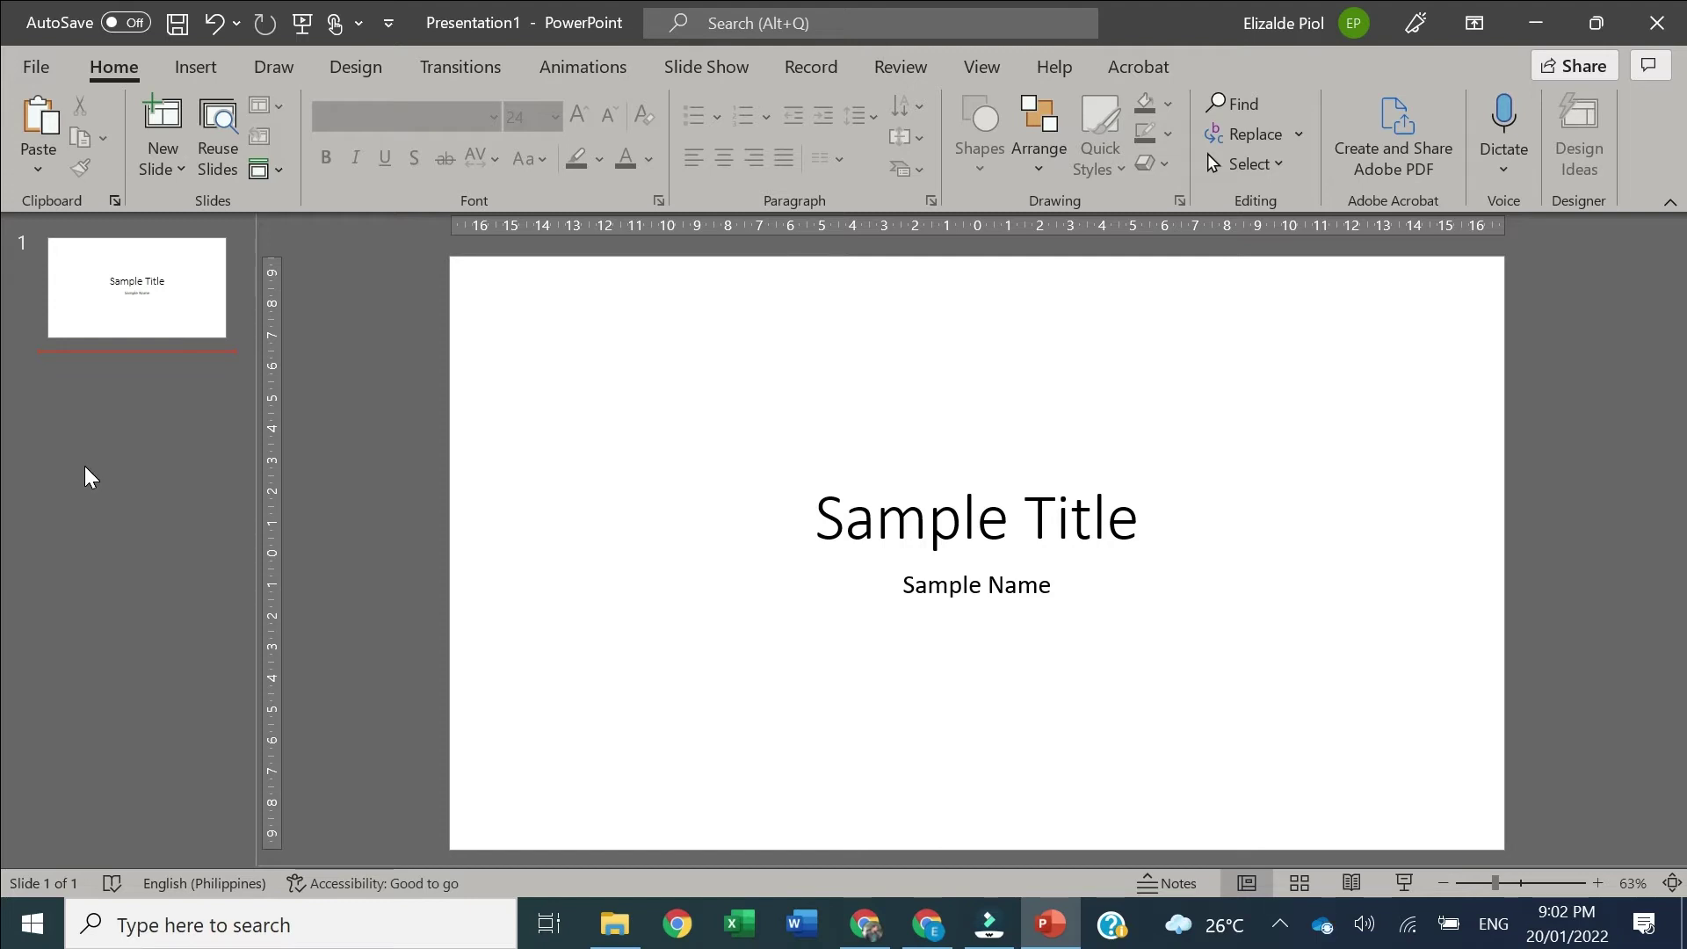
left_click(211, 141)
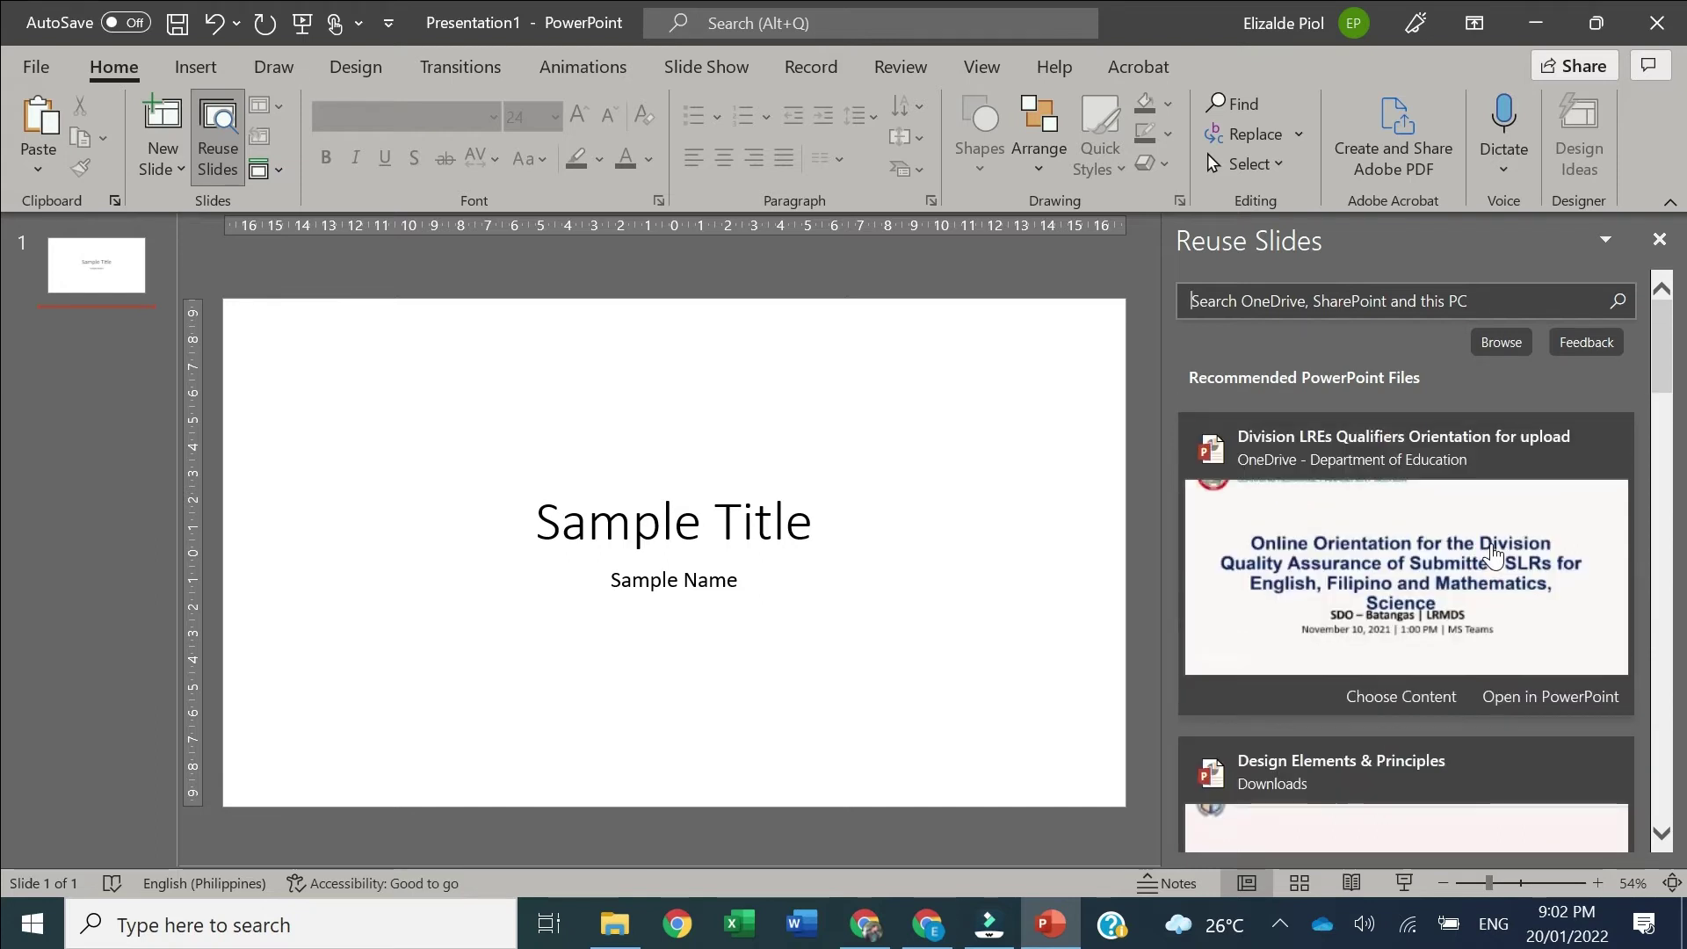
scroll(1494, 555, "down", 3)
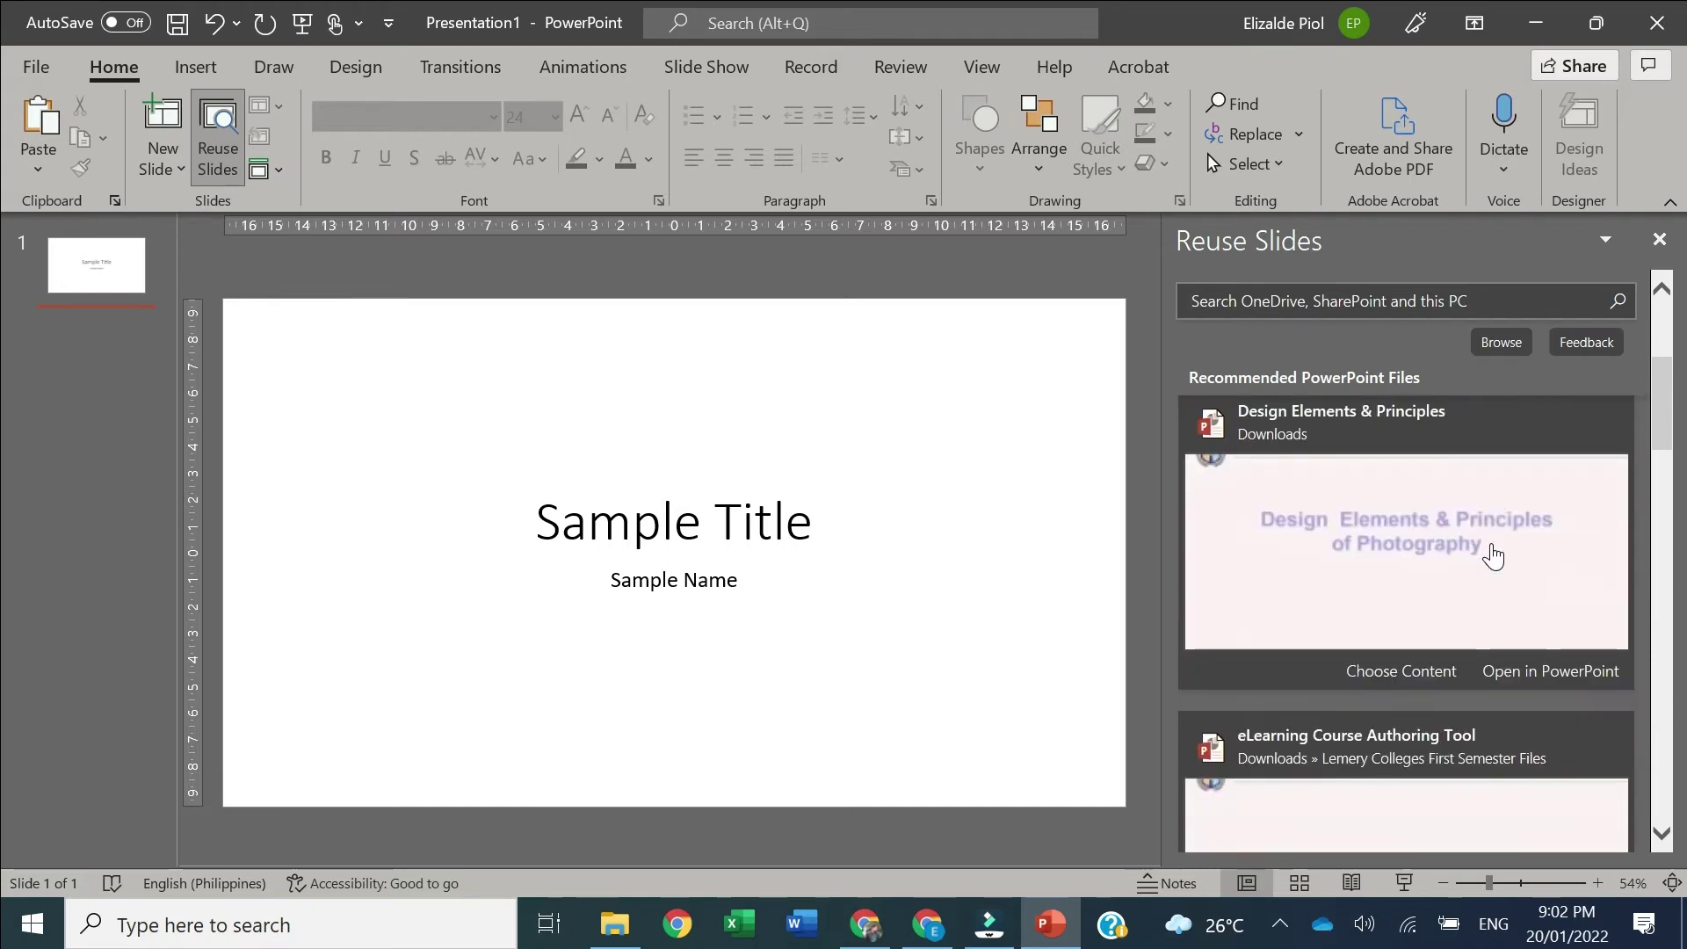
scroll(1494, 556, "down", 3)
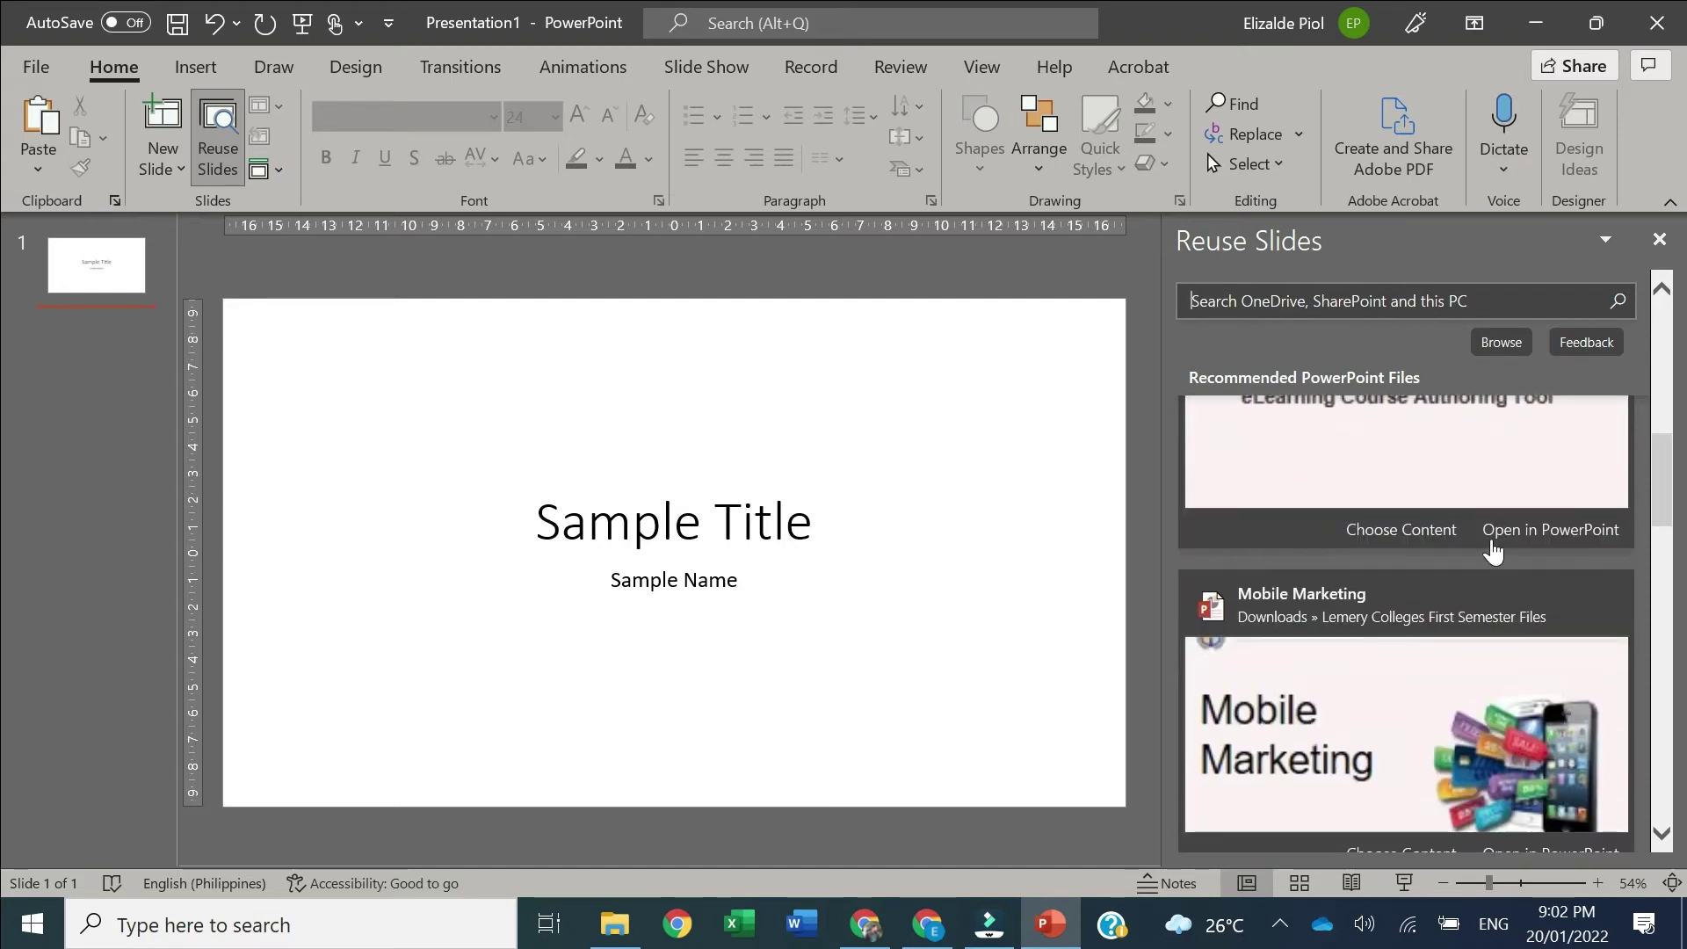
scroll(1494, 556, "down", 1)
scroll(1494, 554, "down", 10)
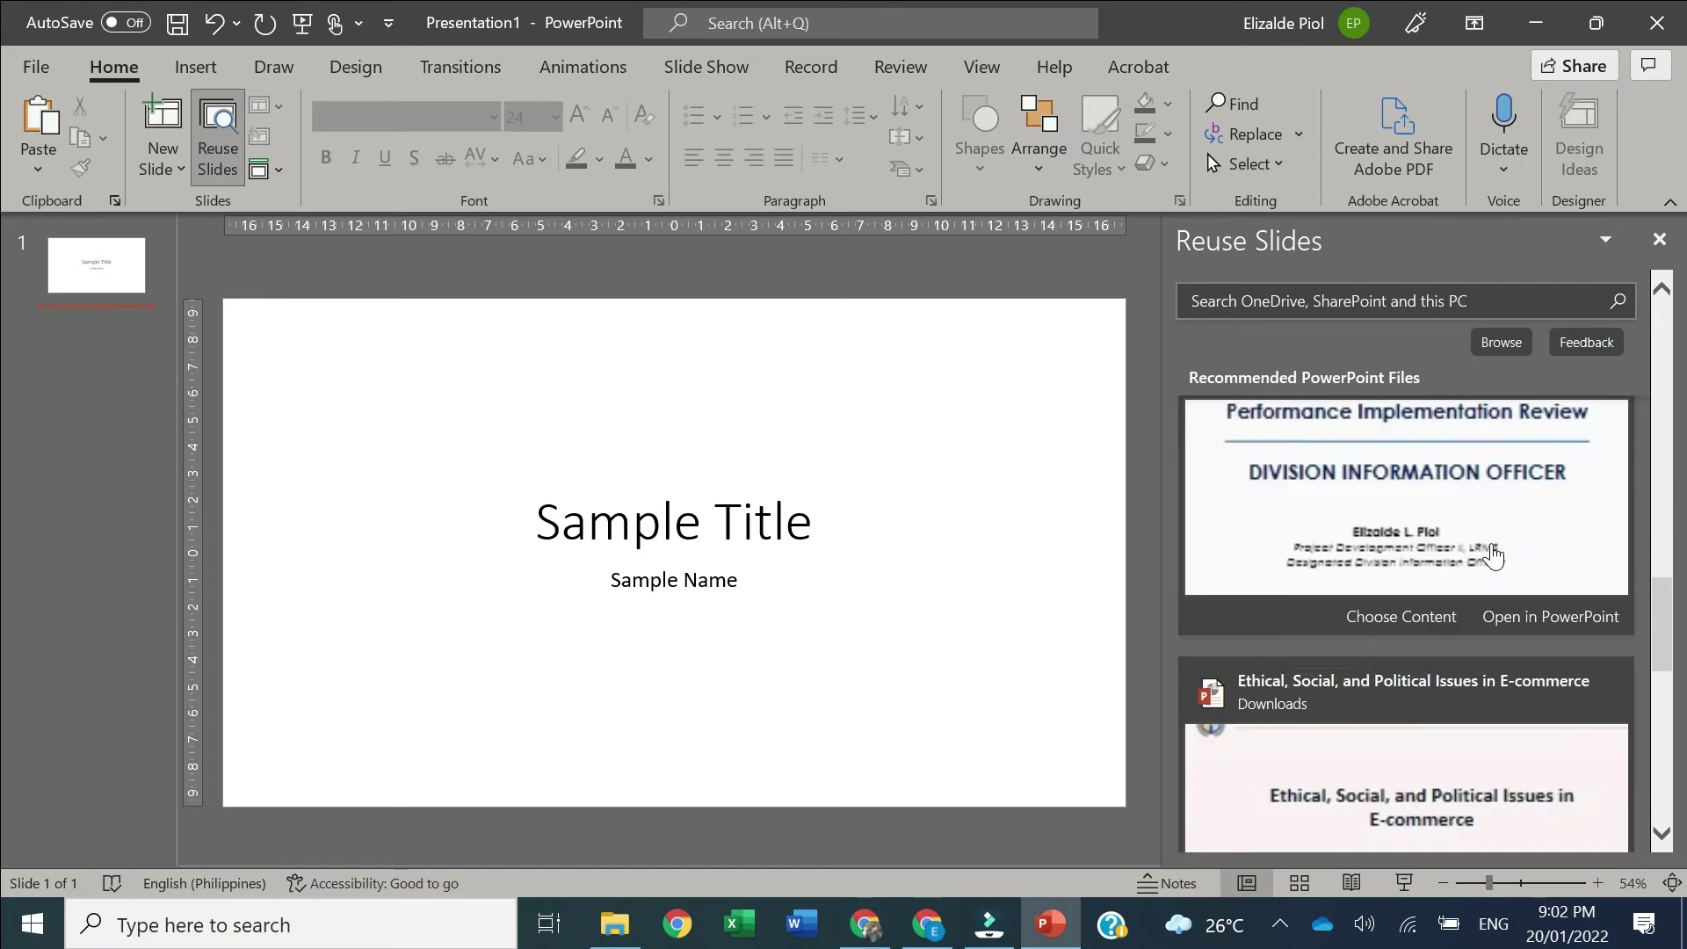
scroll(1491, 563, "down", 5)
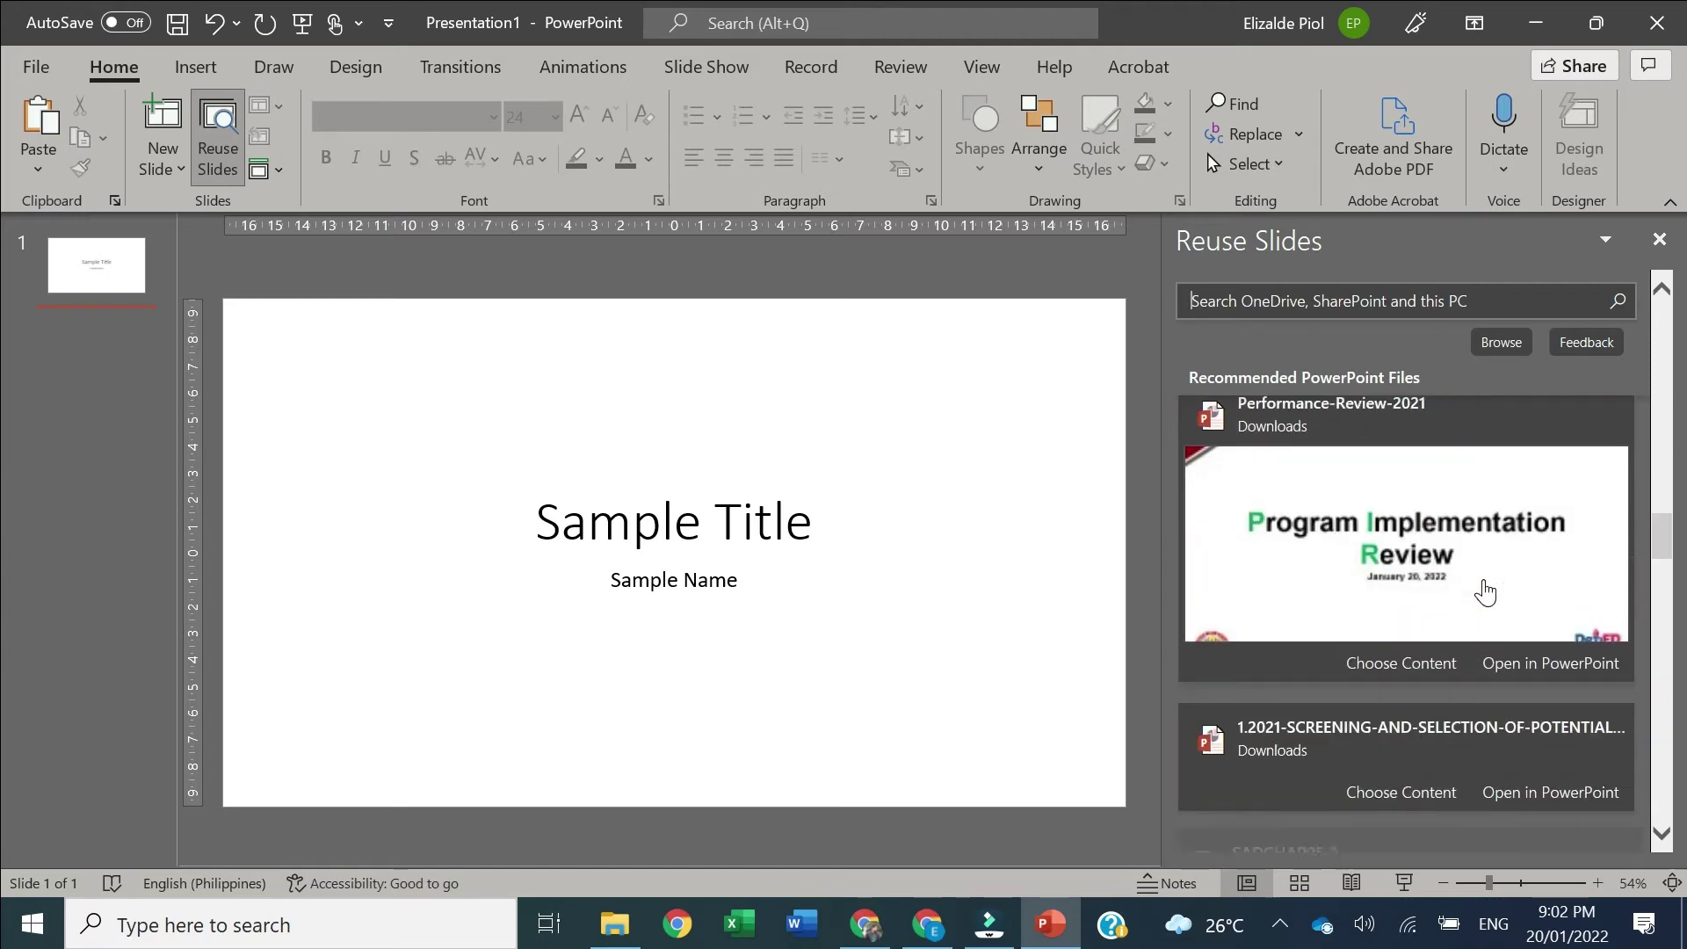
scroll(1481, 605, "down", 4)
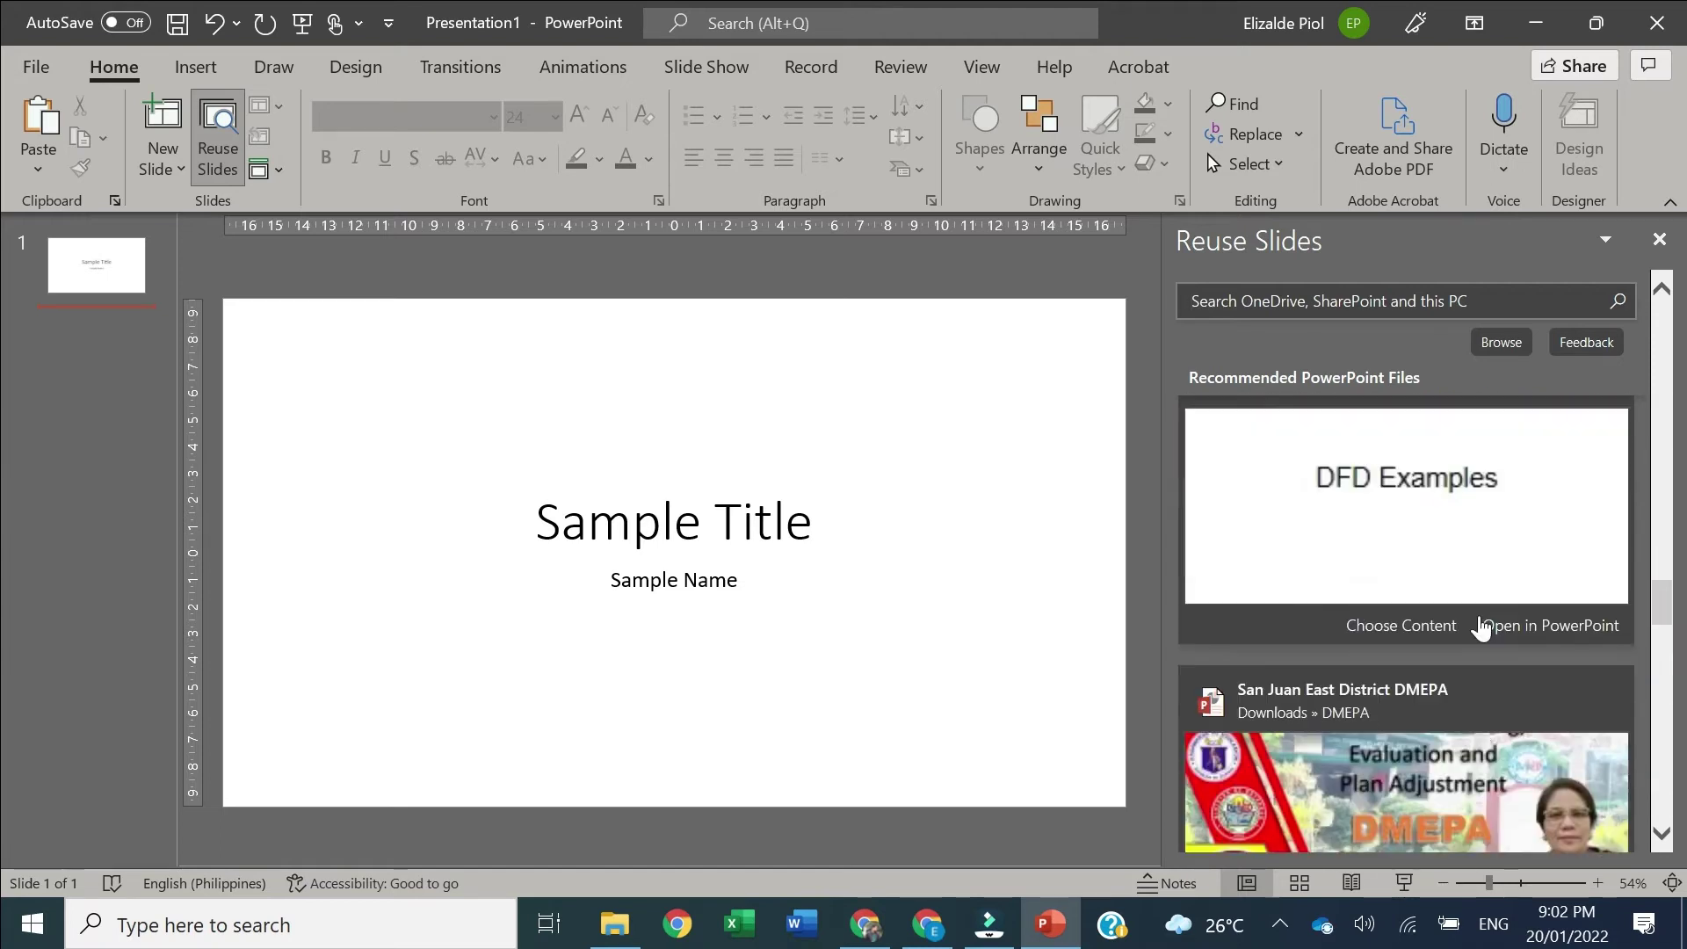
scroll(1481, 625, "down", 4)
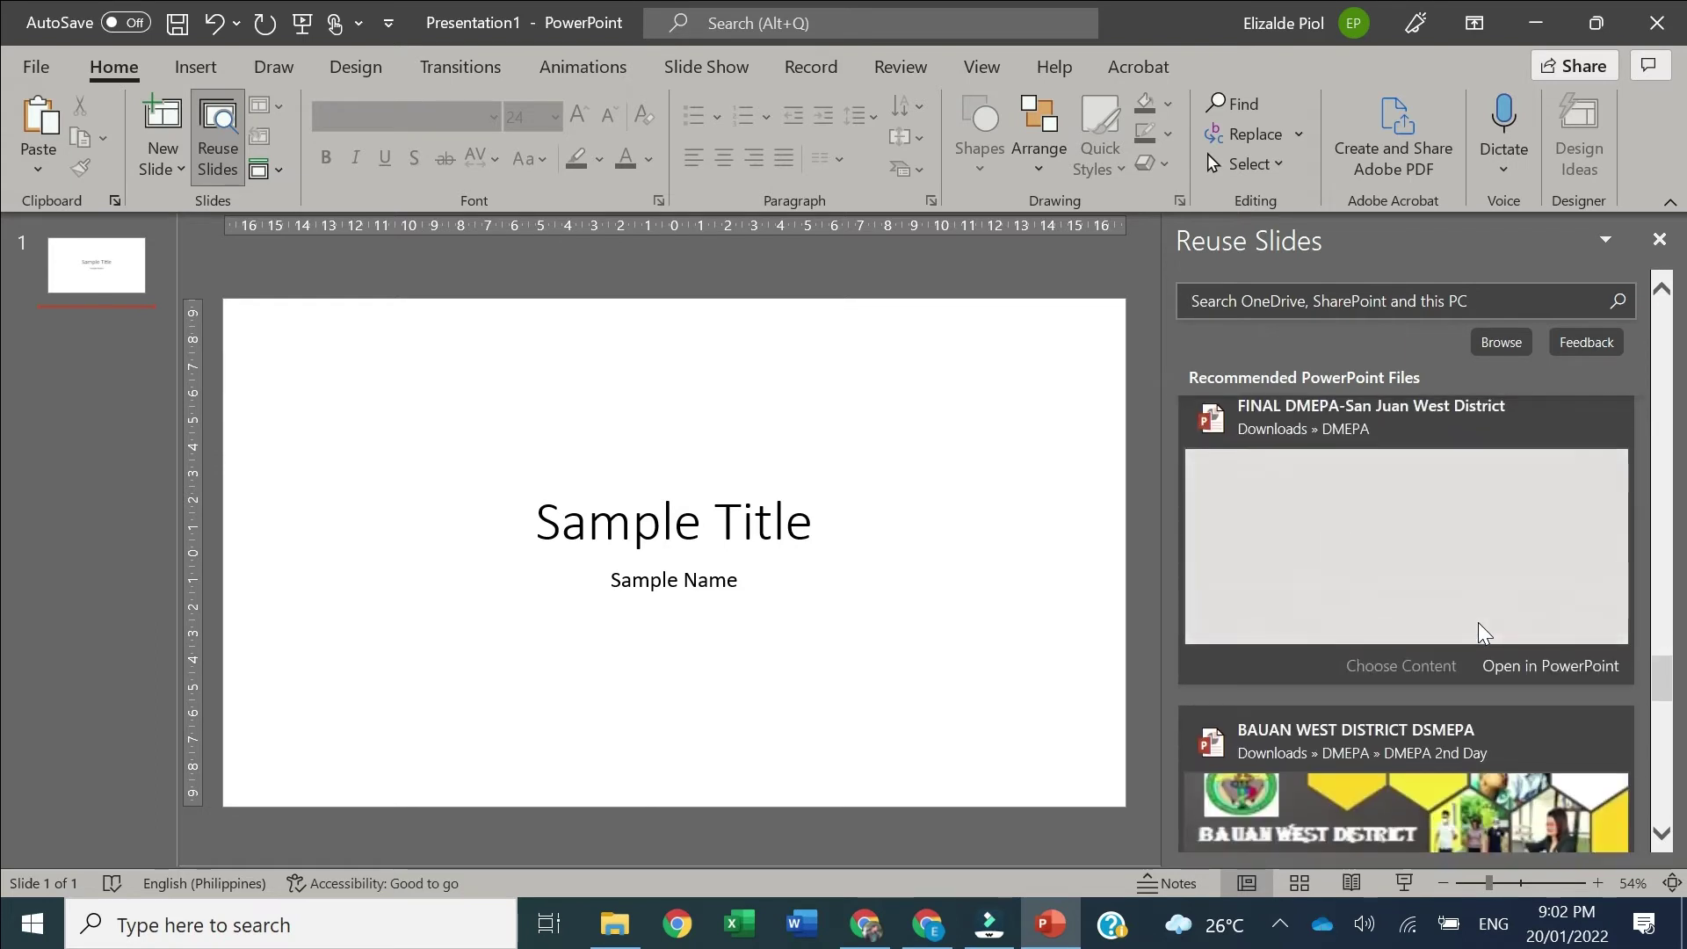
scroll(1478, 622, "down", 6)
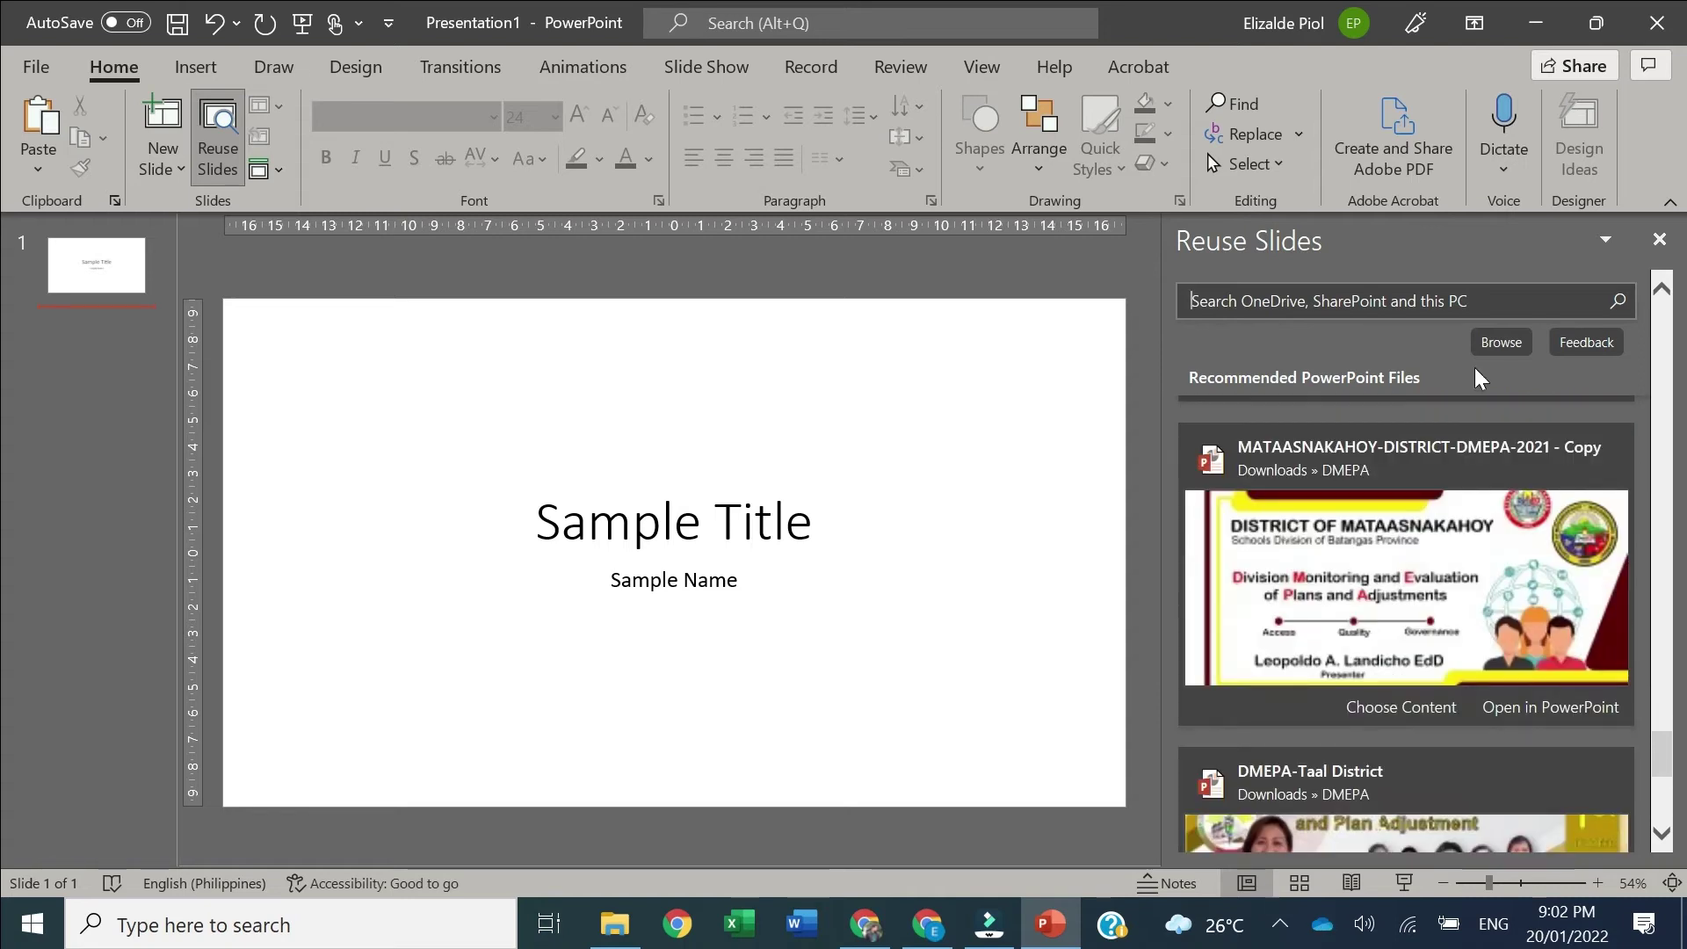
scroll(1503, 347, "down", 3)
scroll(1502, 348, "down", 5)
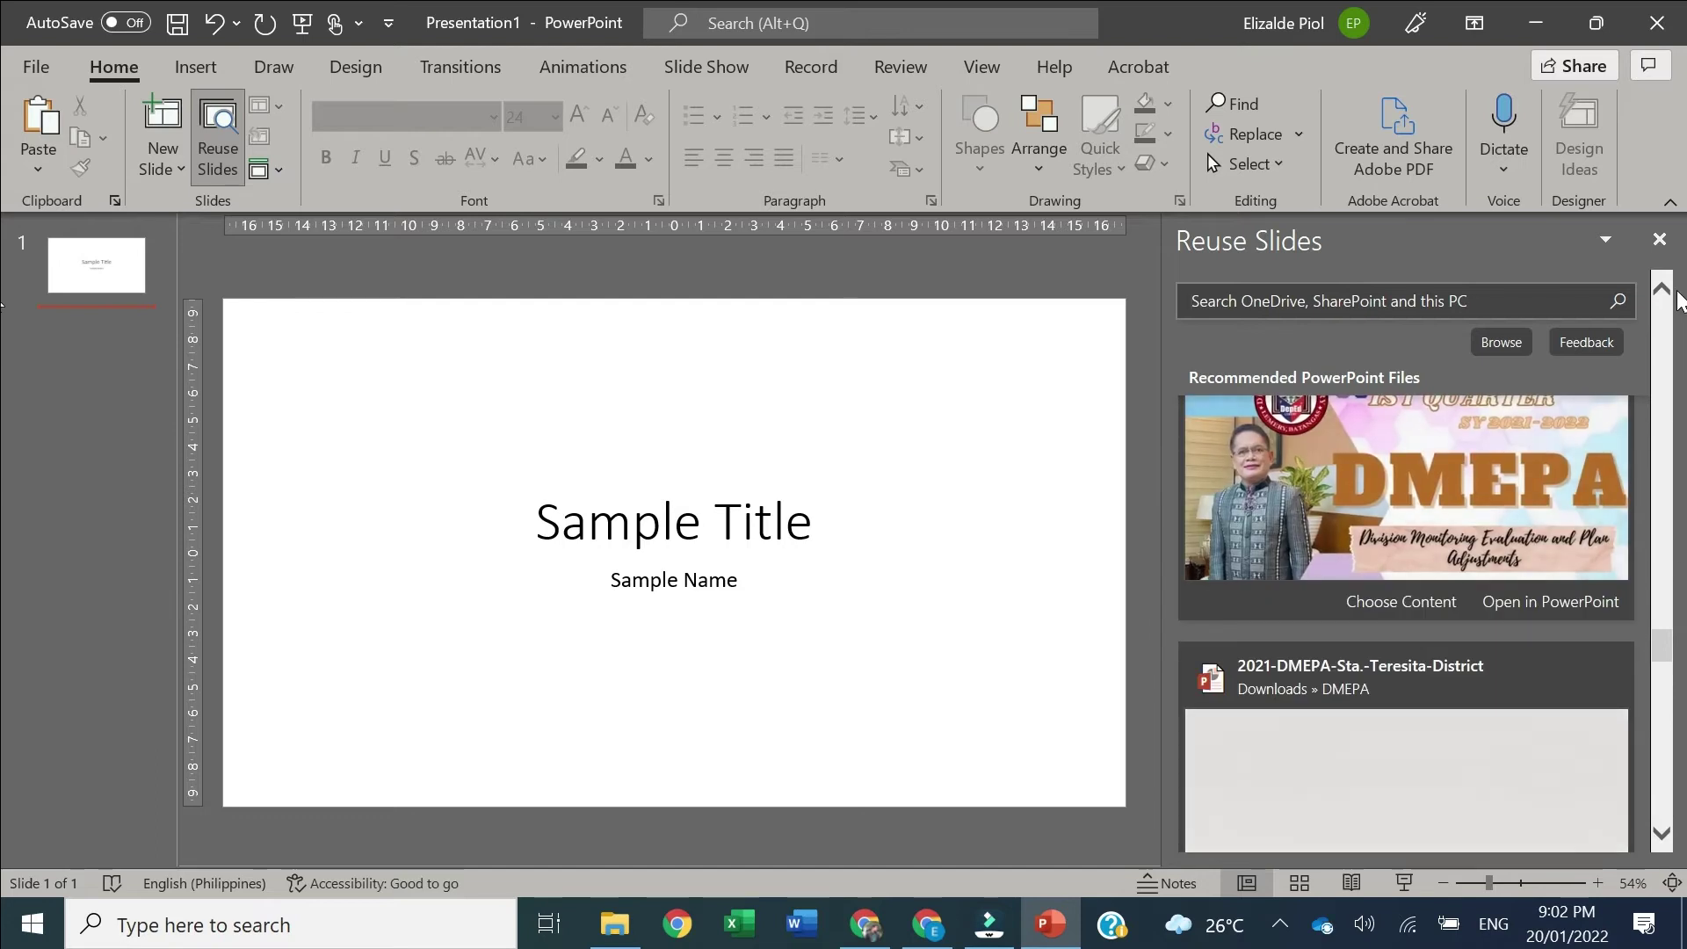
scroll(1659, 453, "down", 3)
left_click_drag(1659, 453, 1640, 312)
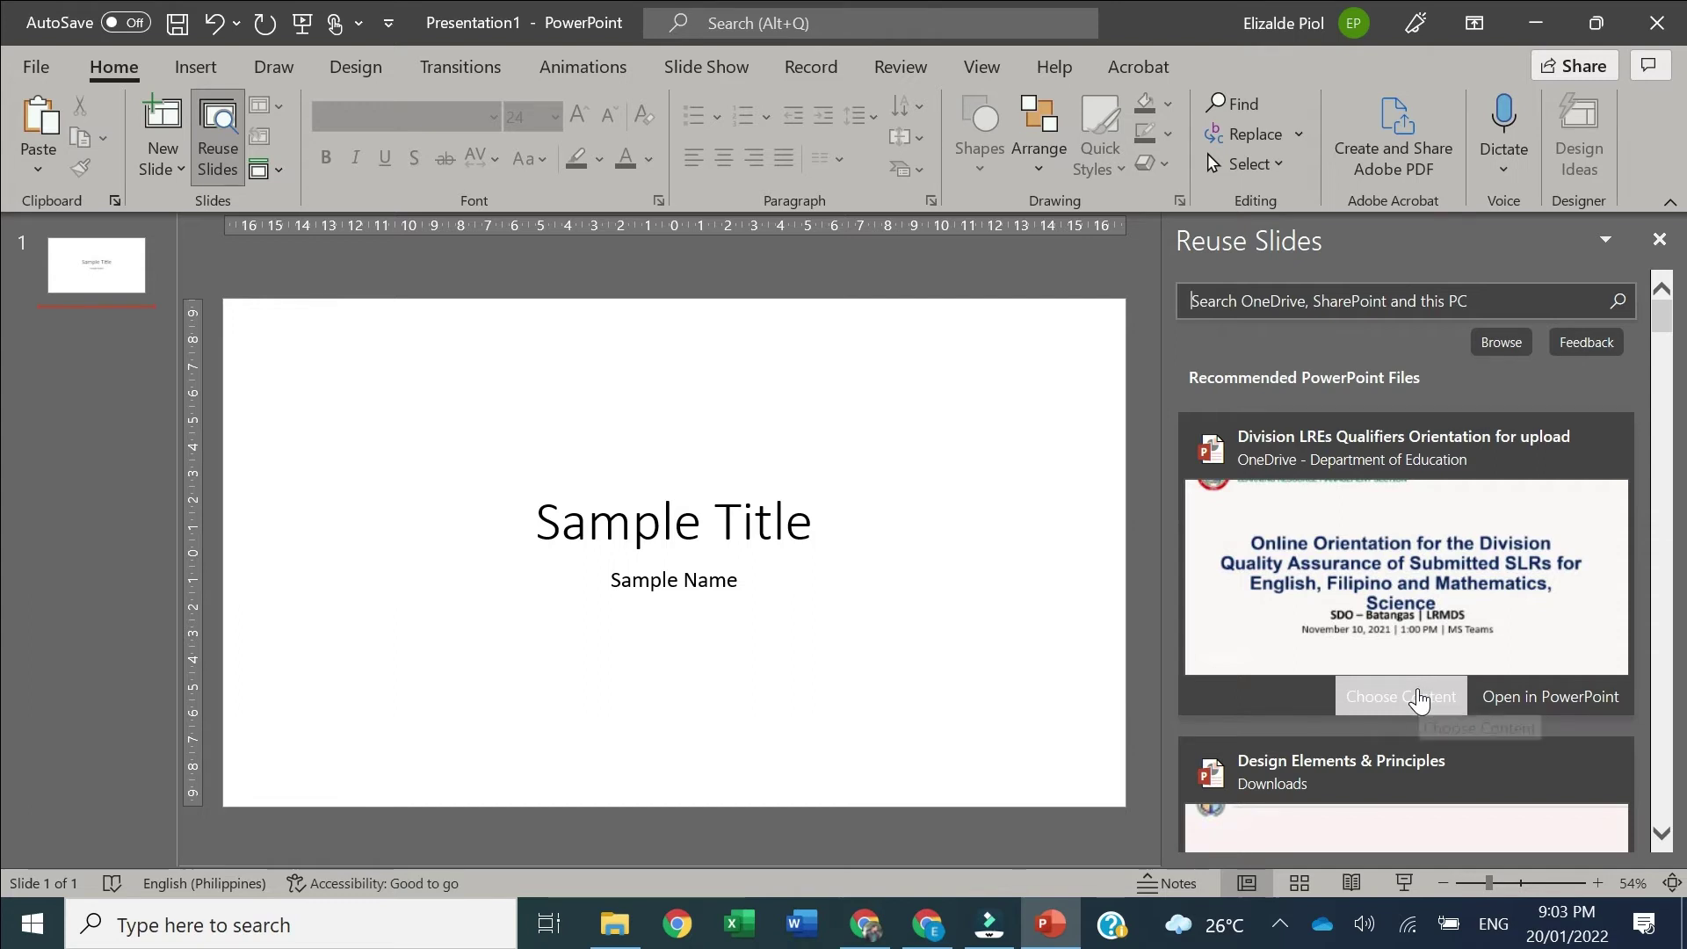
Load the Division LREs orientation deck's slides in Reuse Slides and insert the Prayer slide
left_click(1428, 623)
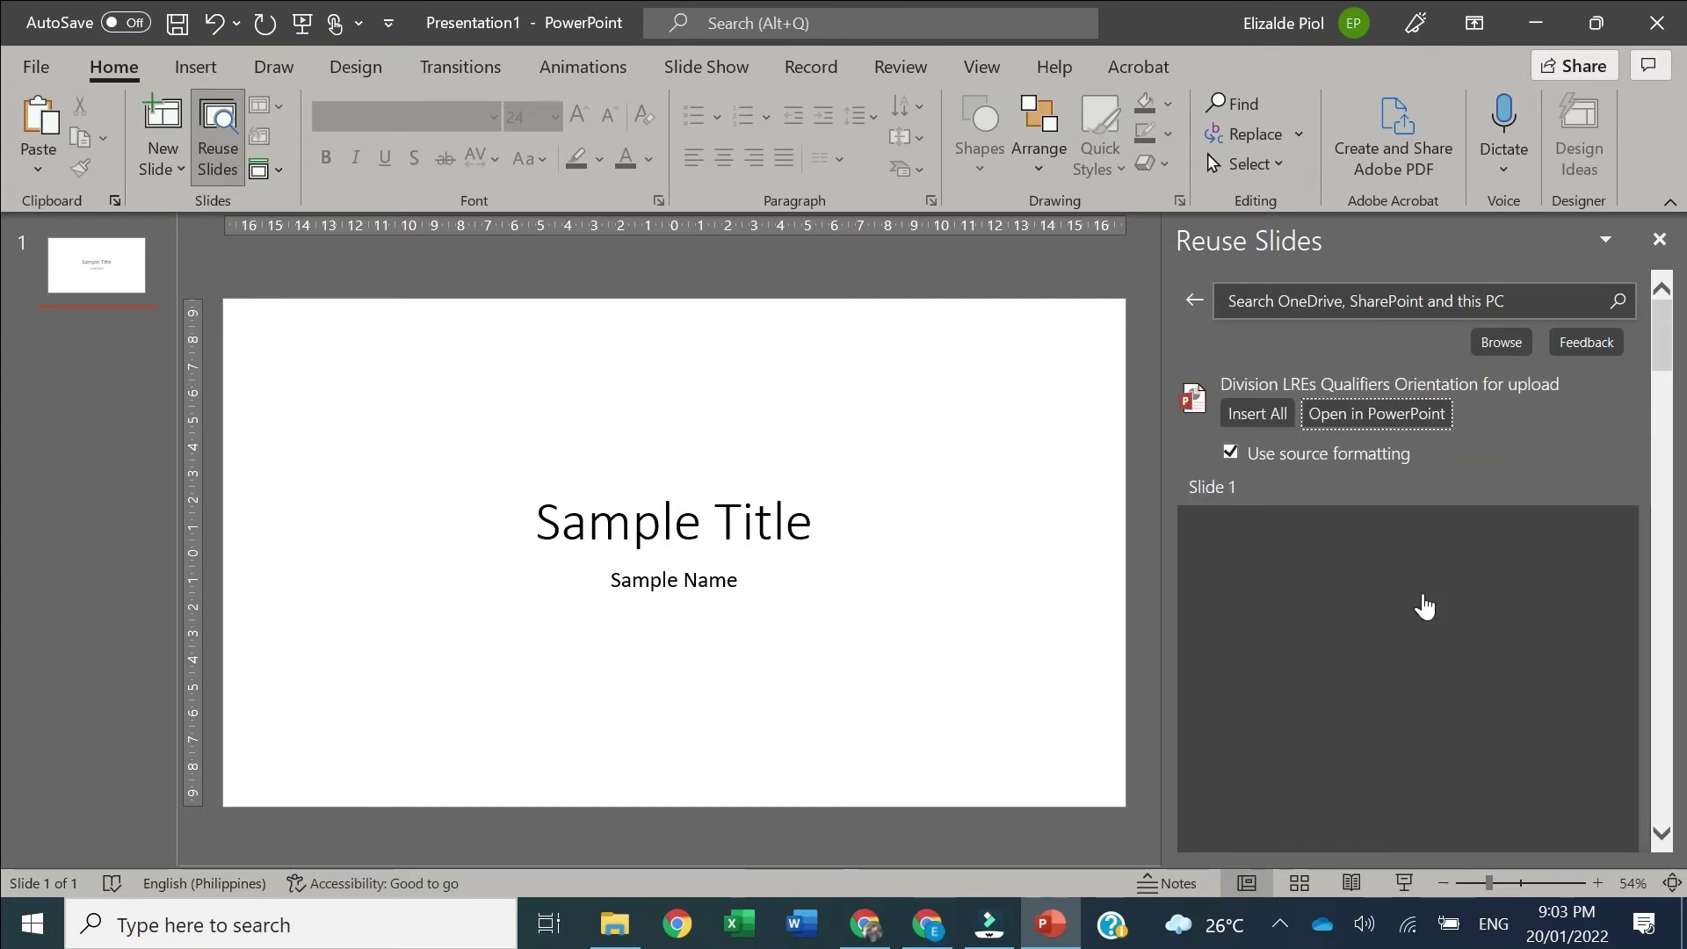
scroll(1422, 611, "down", 4)
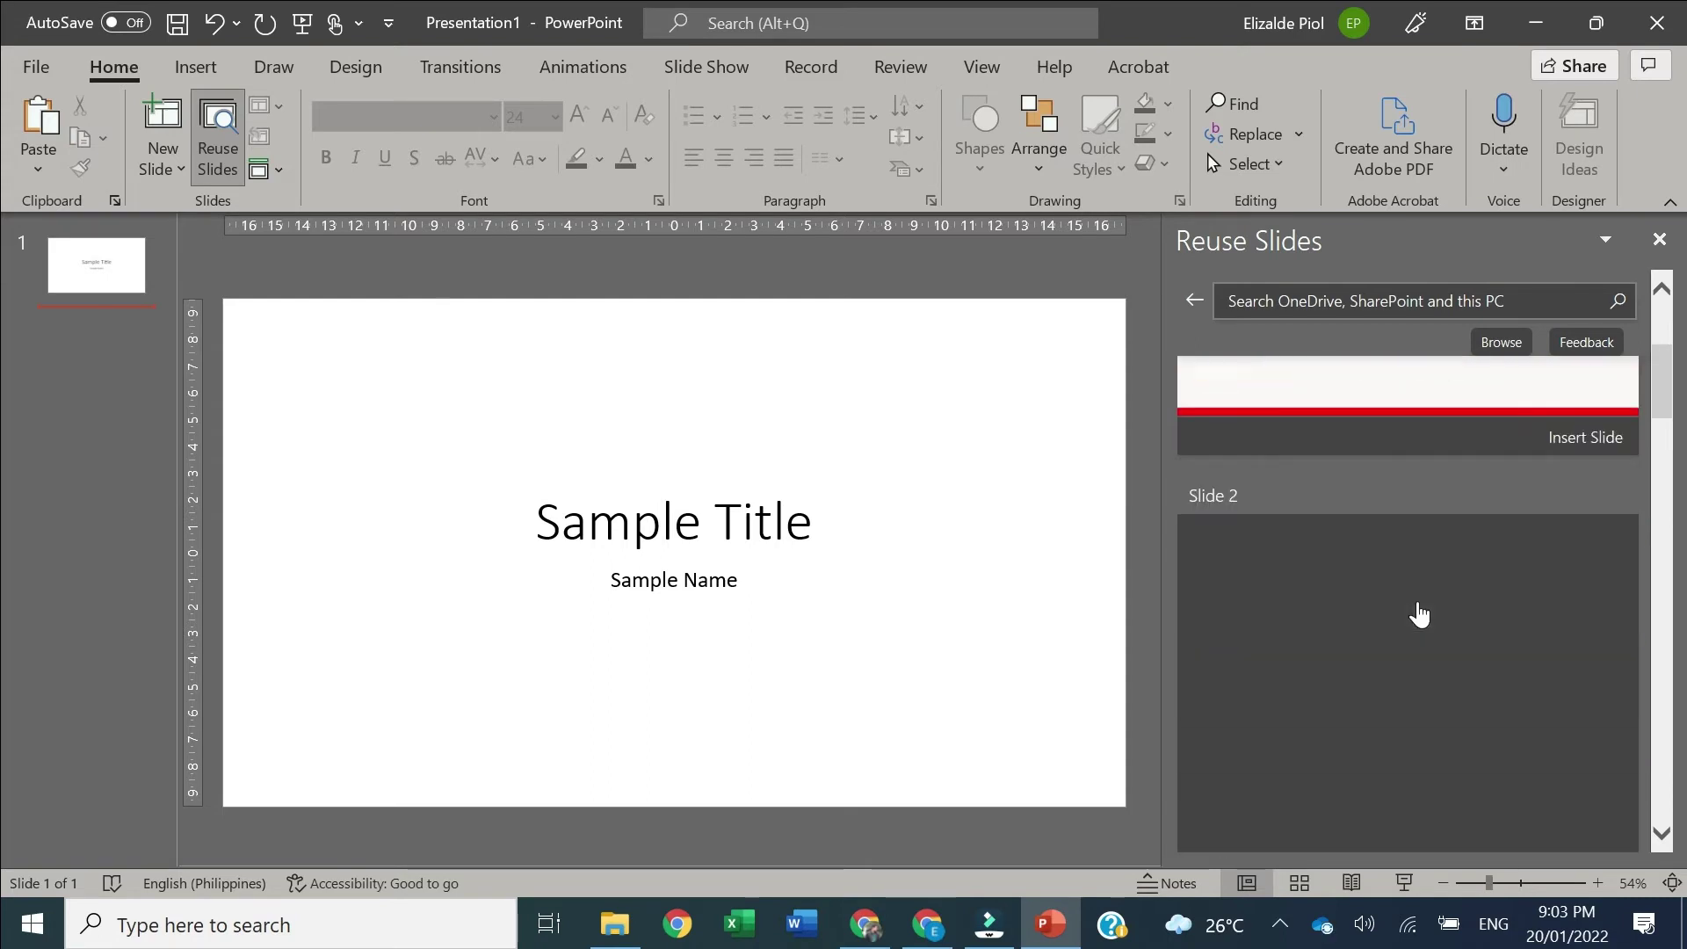
scroll(1410, 642, "down", 3)
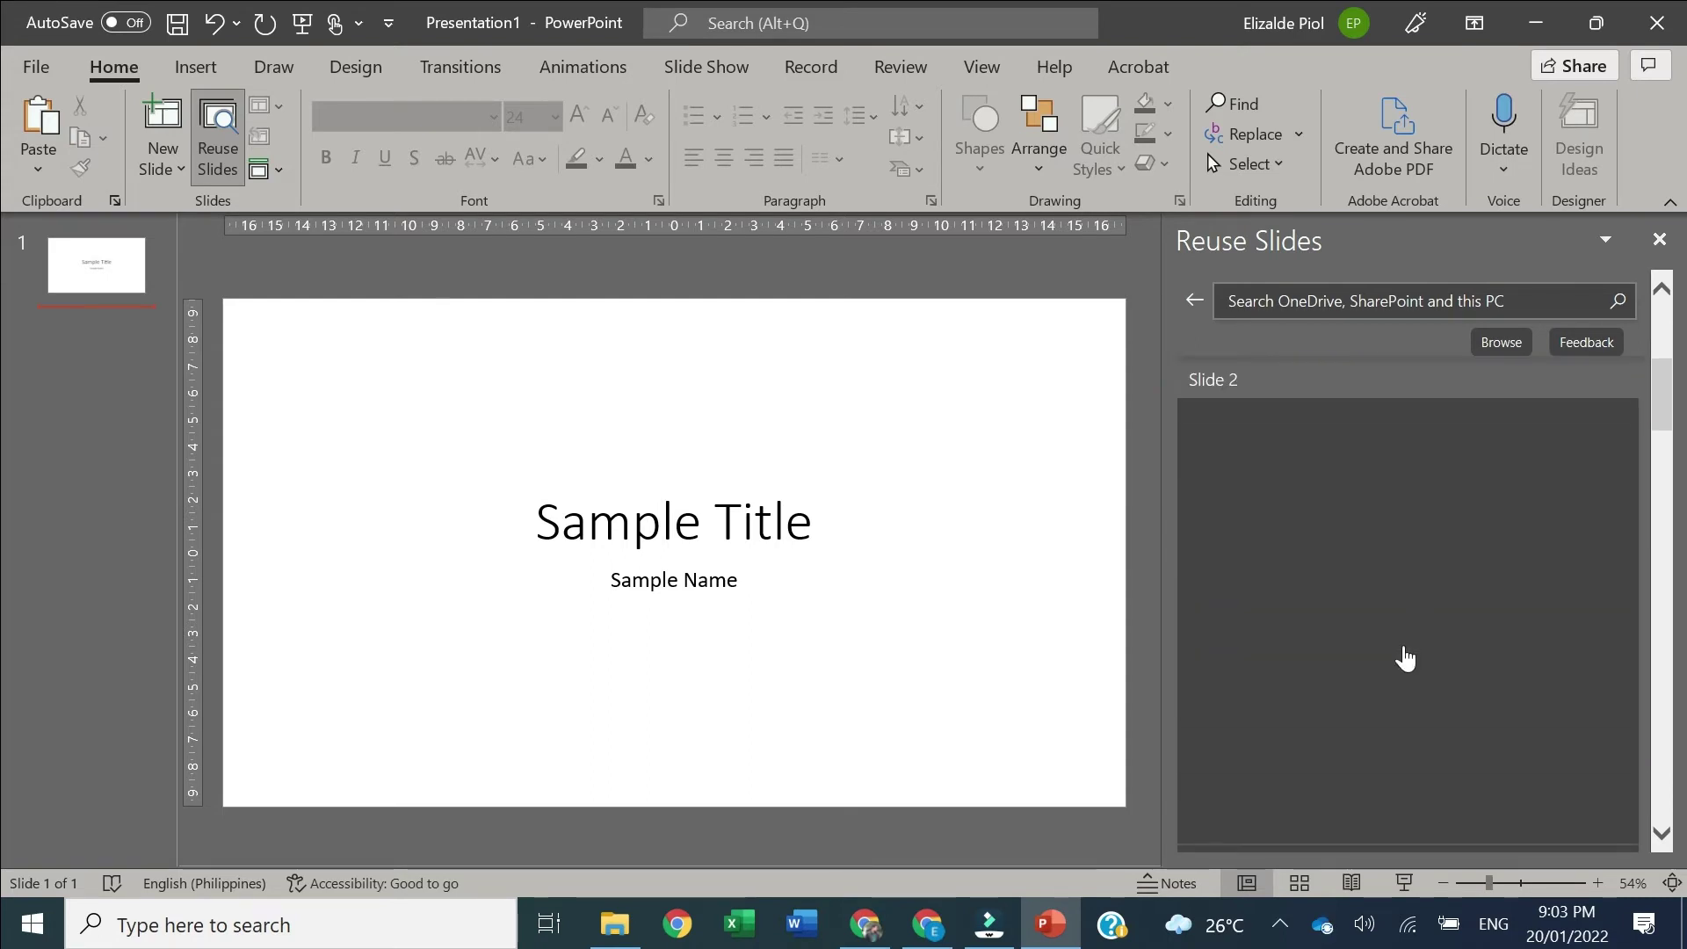
scroll(1406, 659, "up", 3)
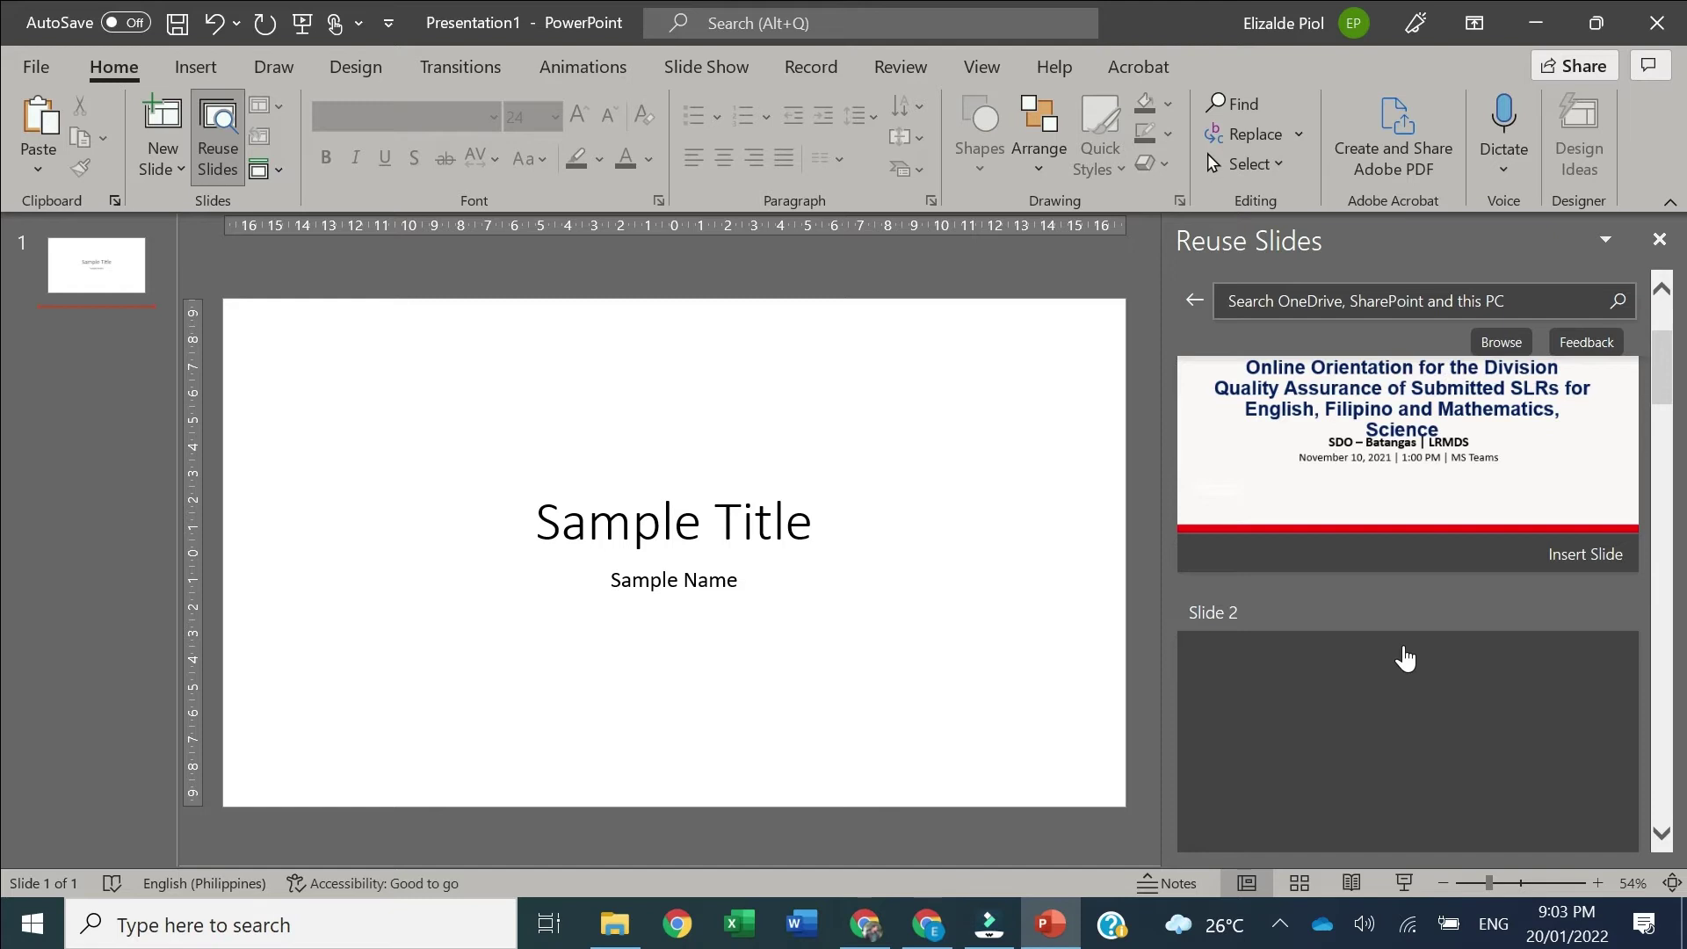
scroll(1404, 657, "down", 1)
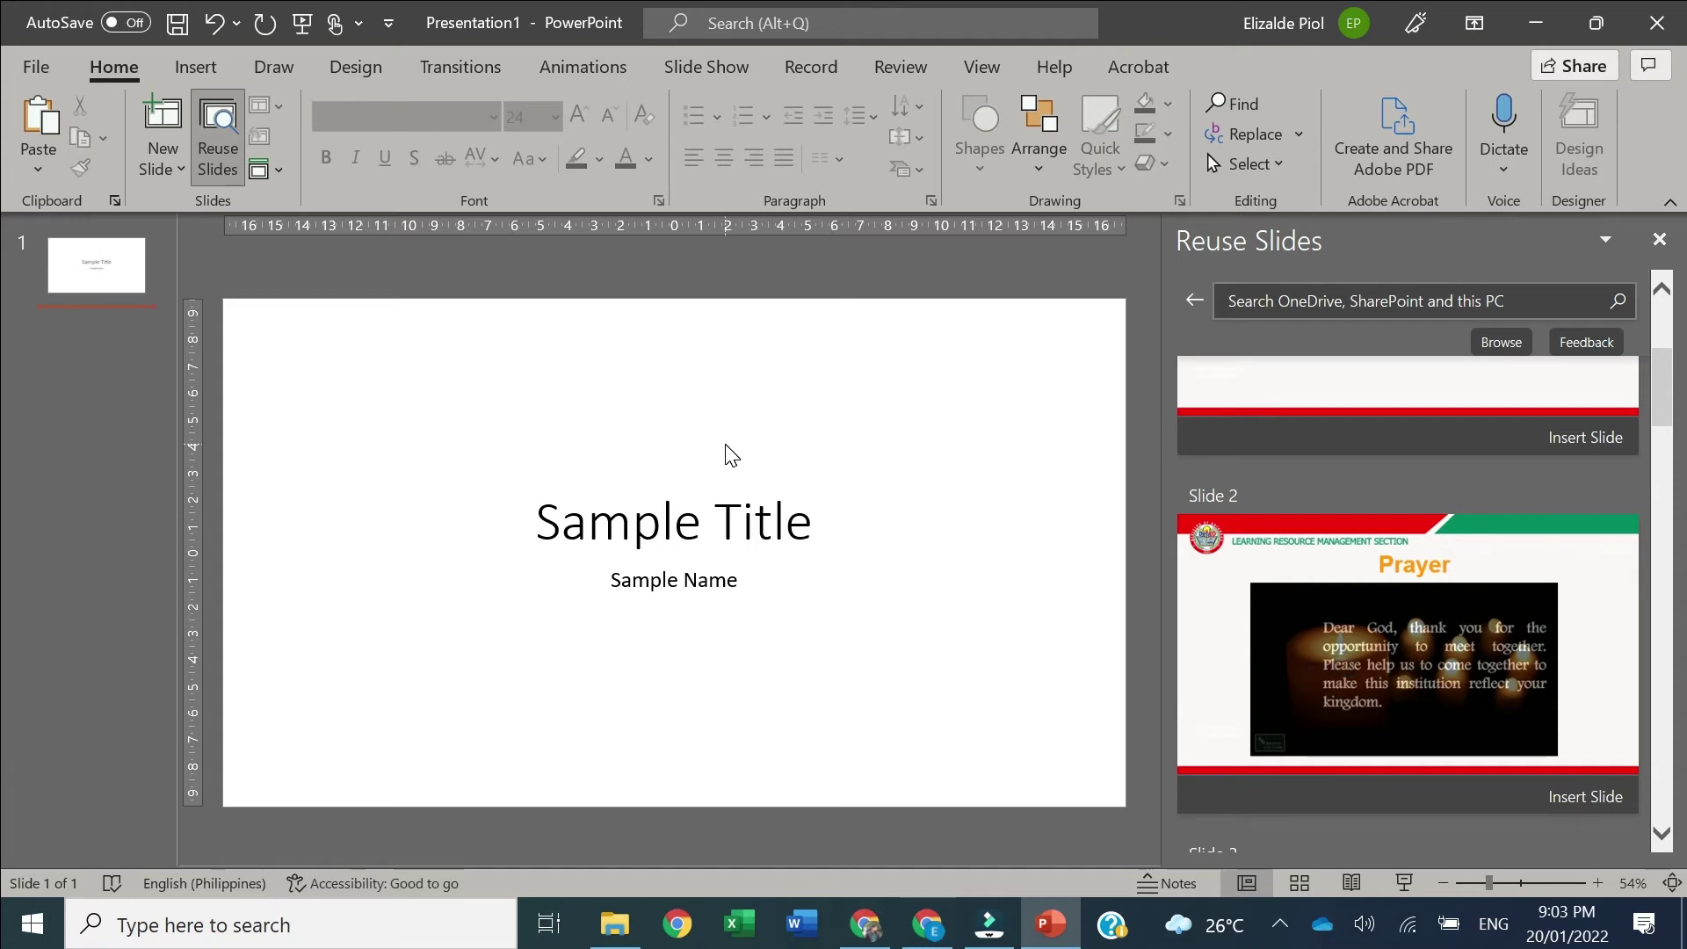
left_click(1321, 591)
left_click(1250, 569)
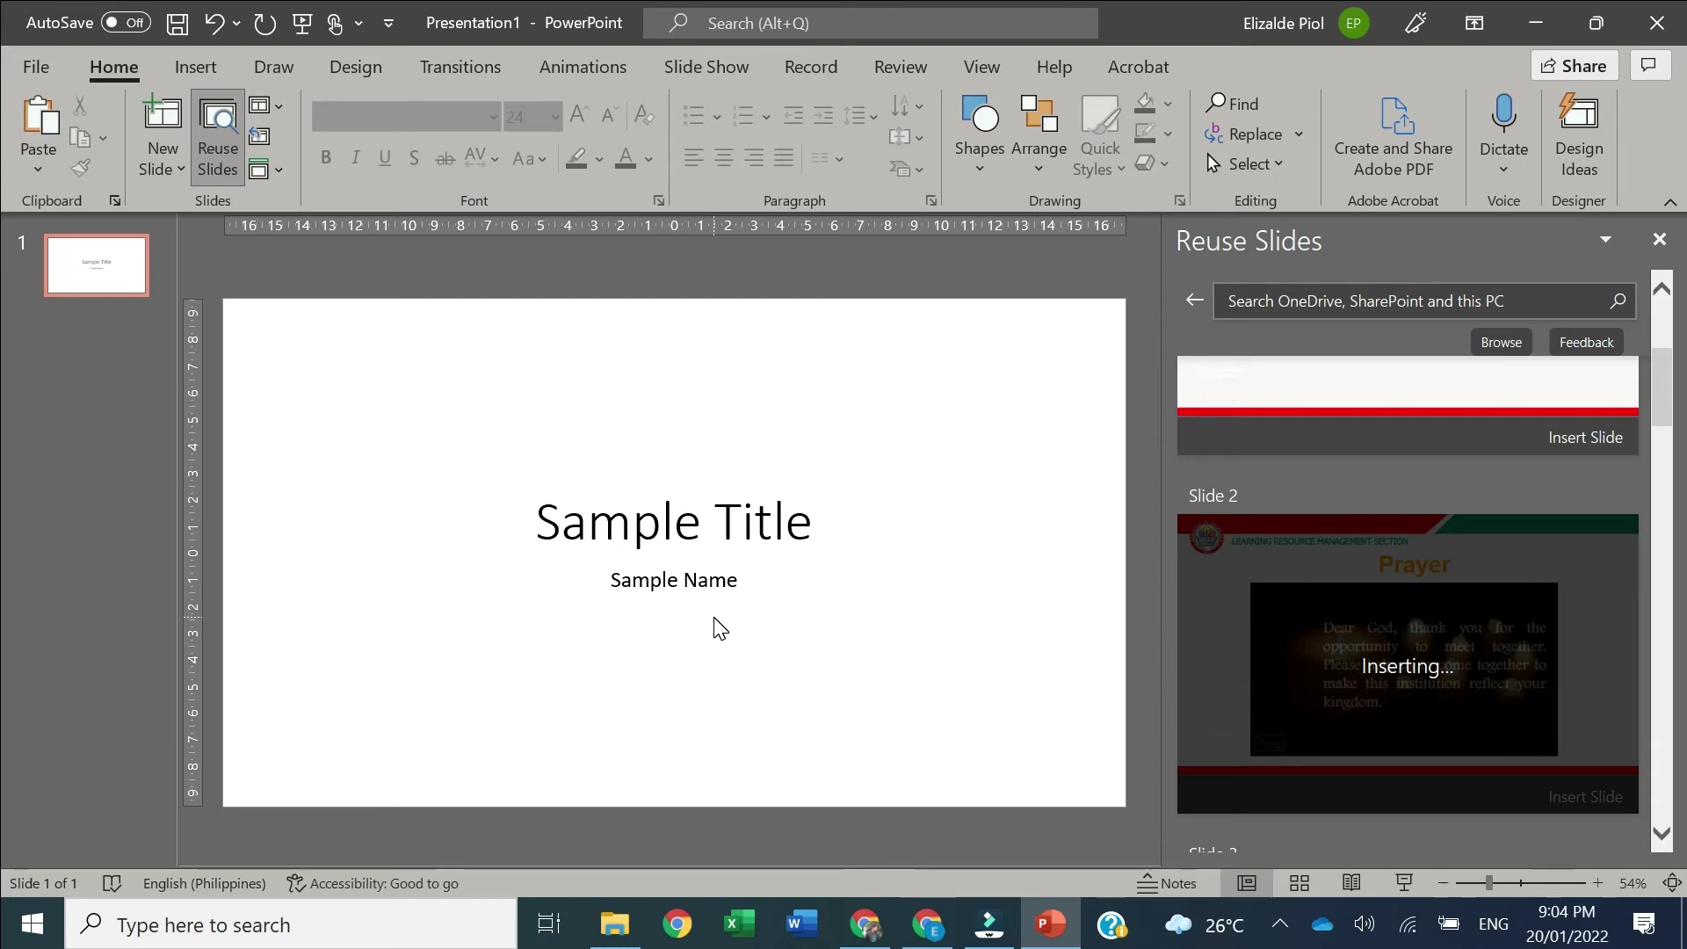
Insert the orientation deck's Slide 1 as slide 2 and check it against Sample Title
scroll(1477, 668, "up", 4)
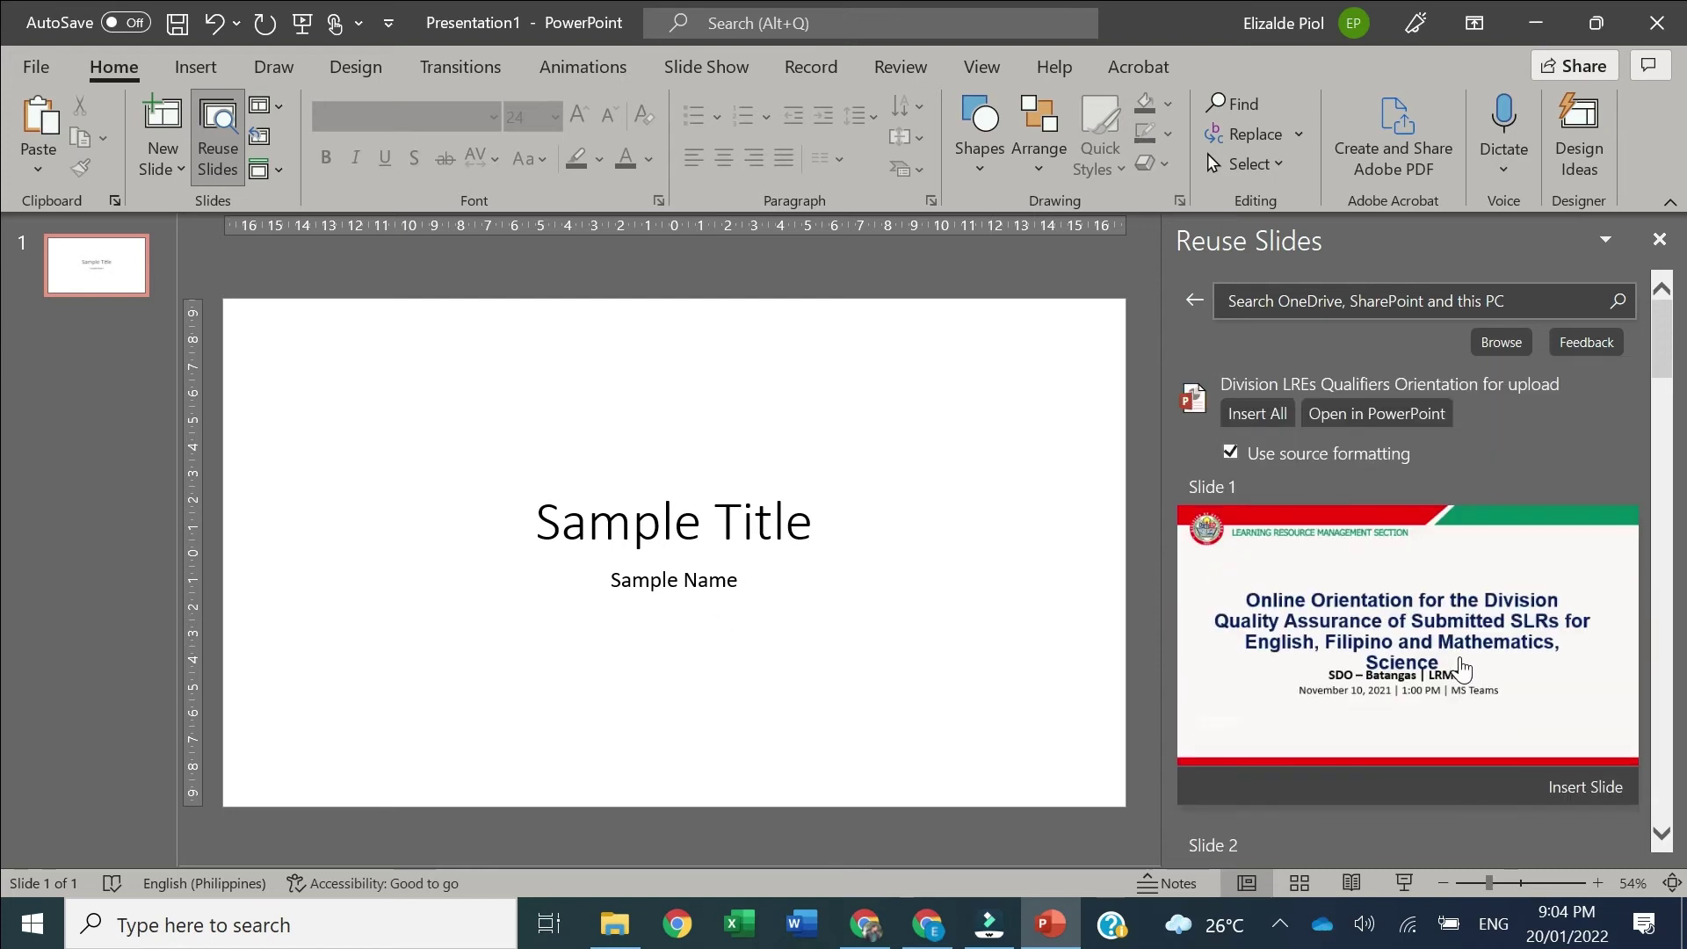
scroll(1461, 670, "down", 4)
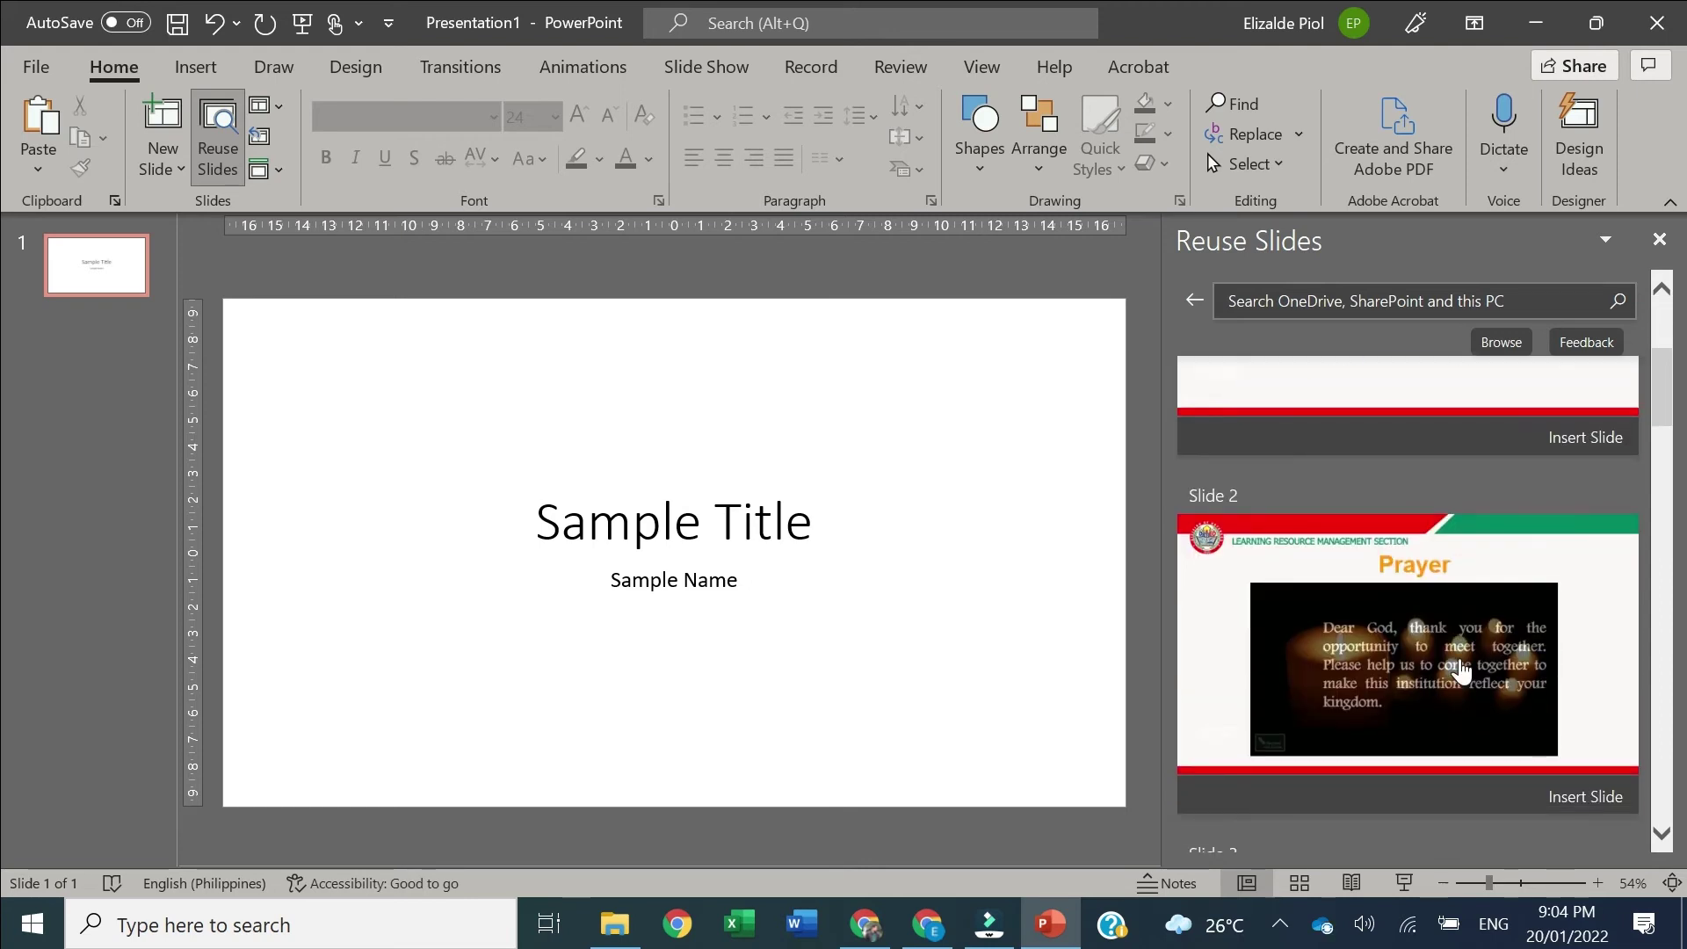
scroll(1265, 689, "down", 3)
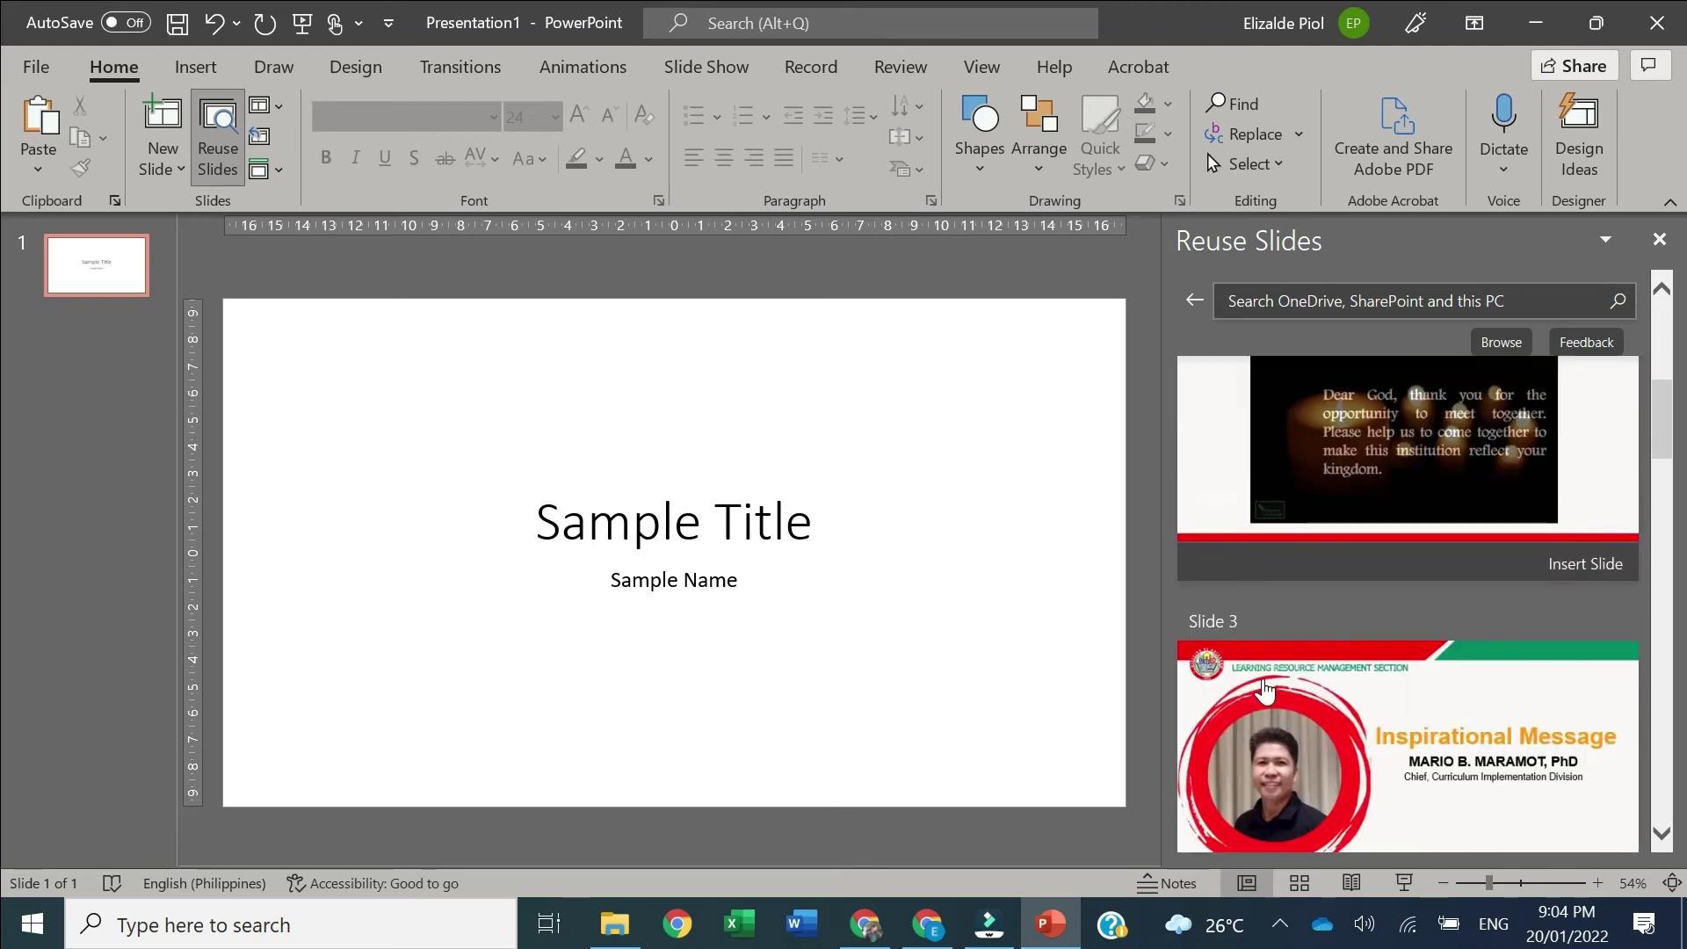
scroll(1264, 687, "up", 5)
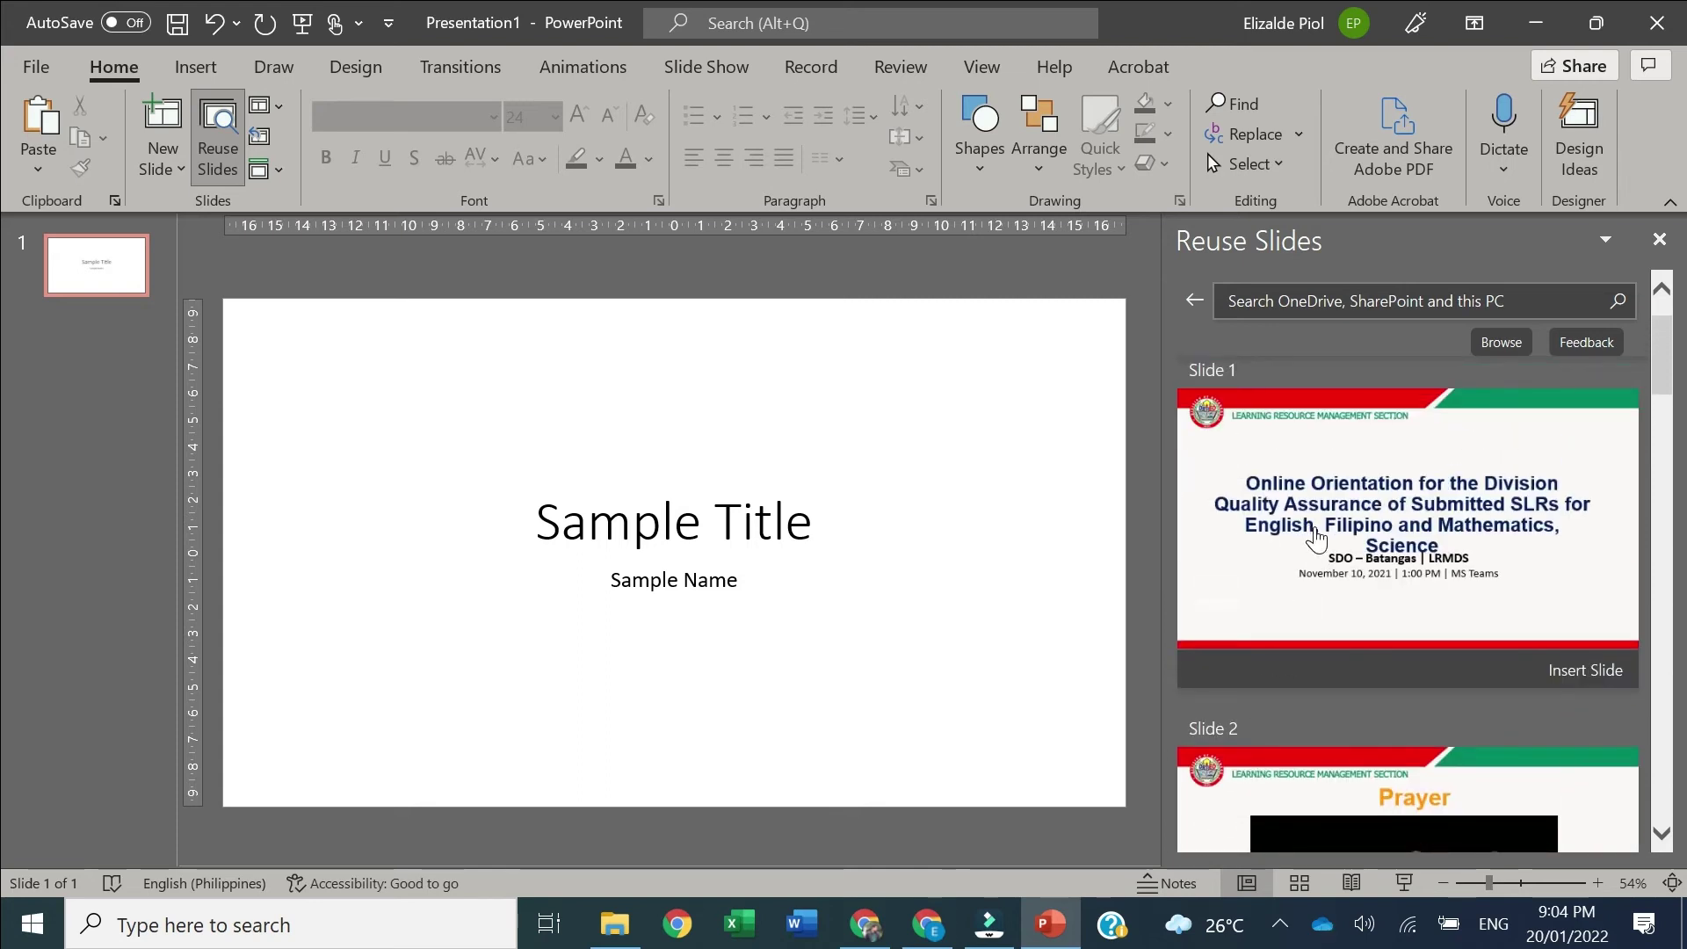
left_click(1316, 538)
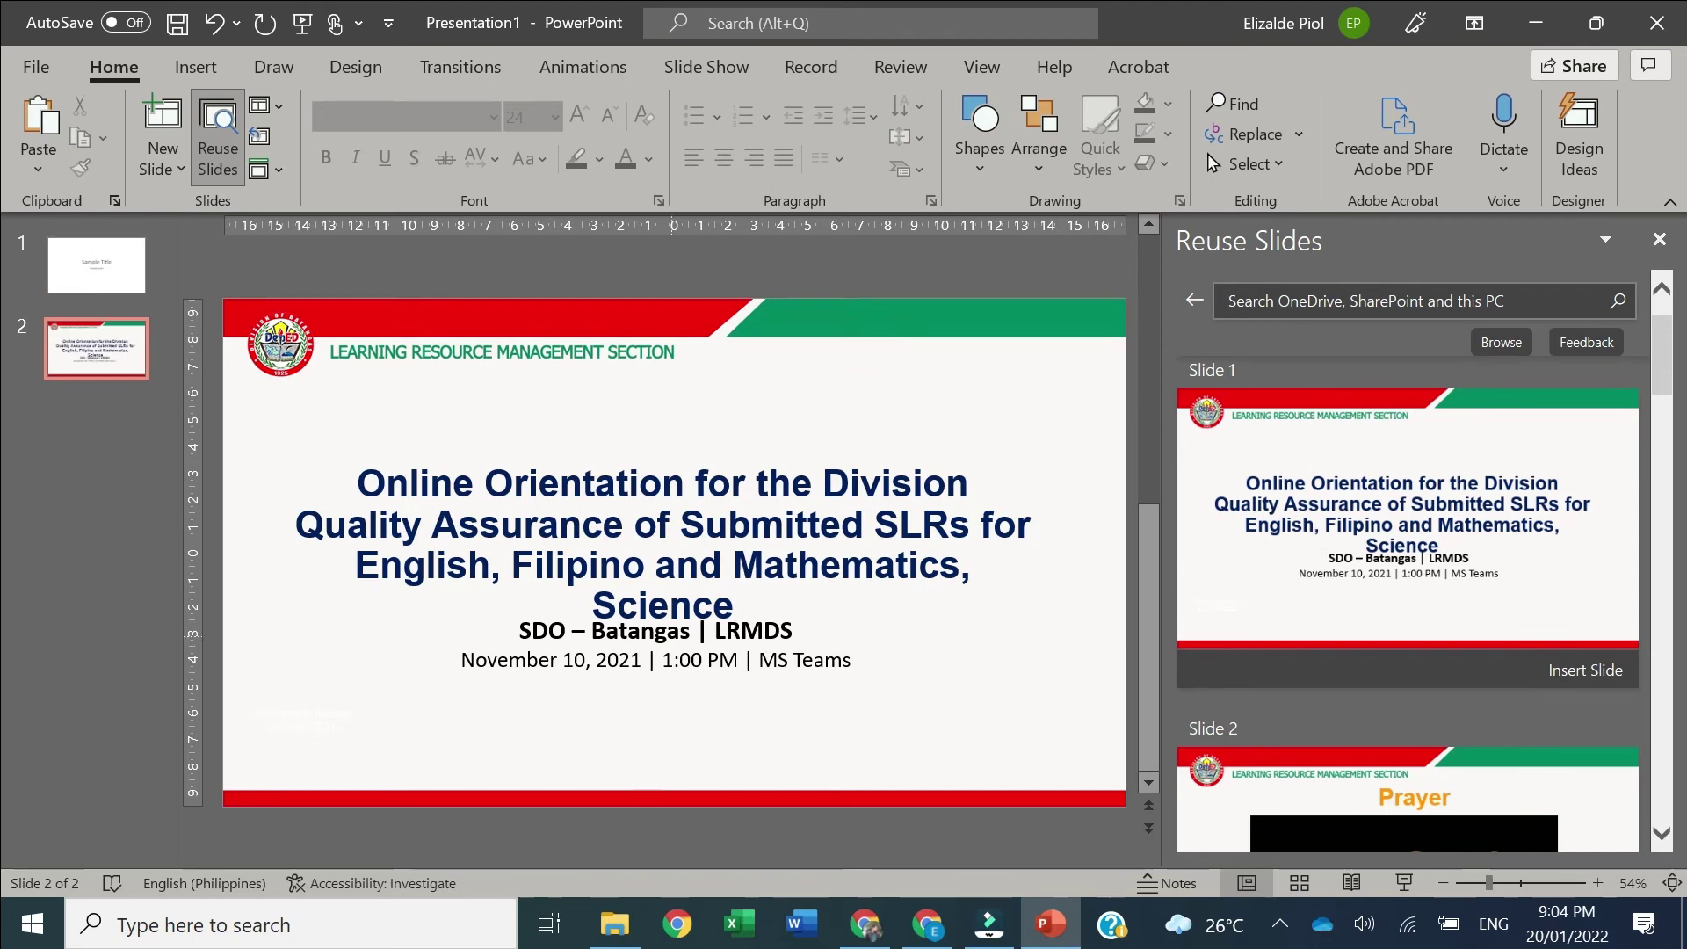
key("Page_Up")
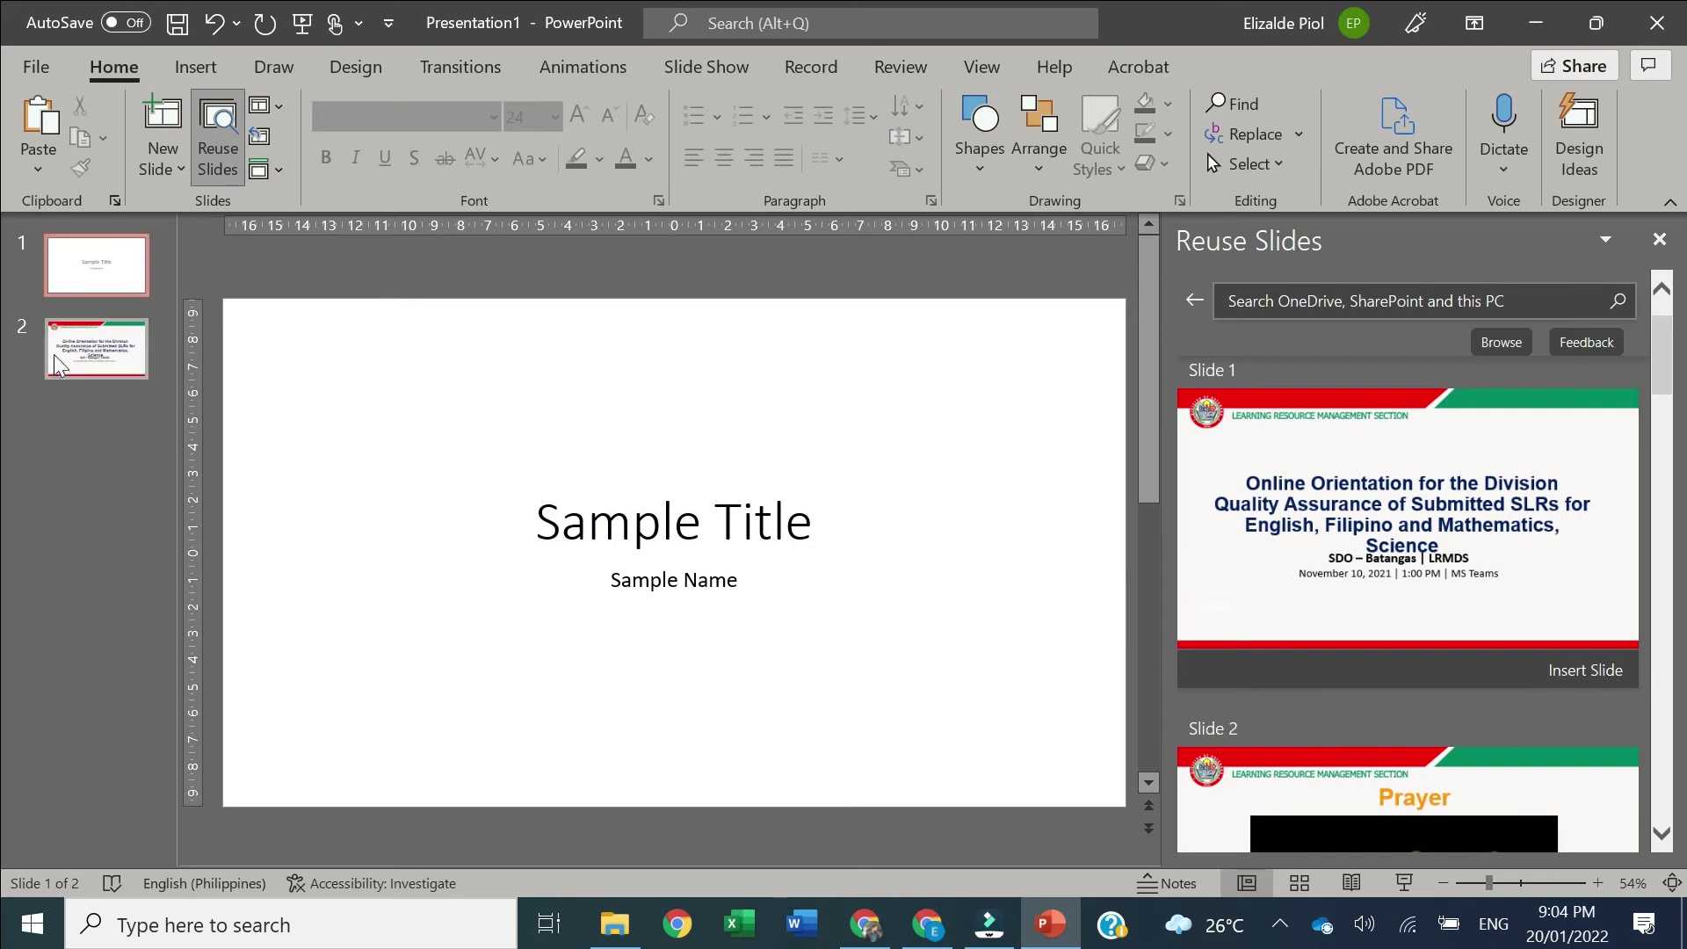
left_click(54, 360)
Insert the Prayer slide from the Reuse Slides pane as slide 3
scroll(1529, 777, "down", 2)
scroll(1529, 777, "down", 1)
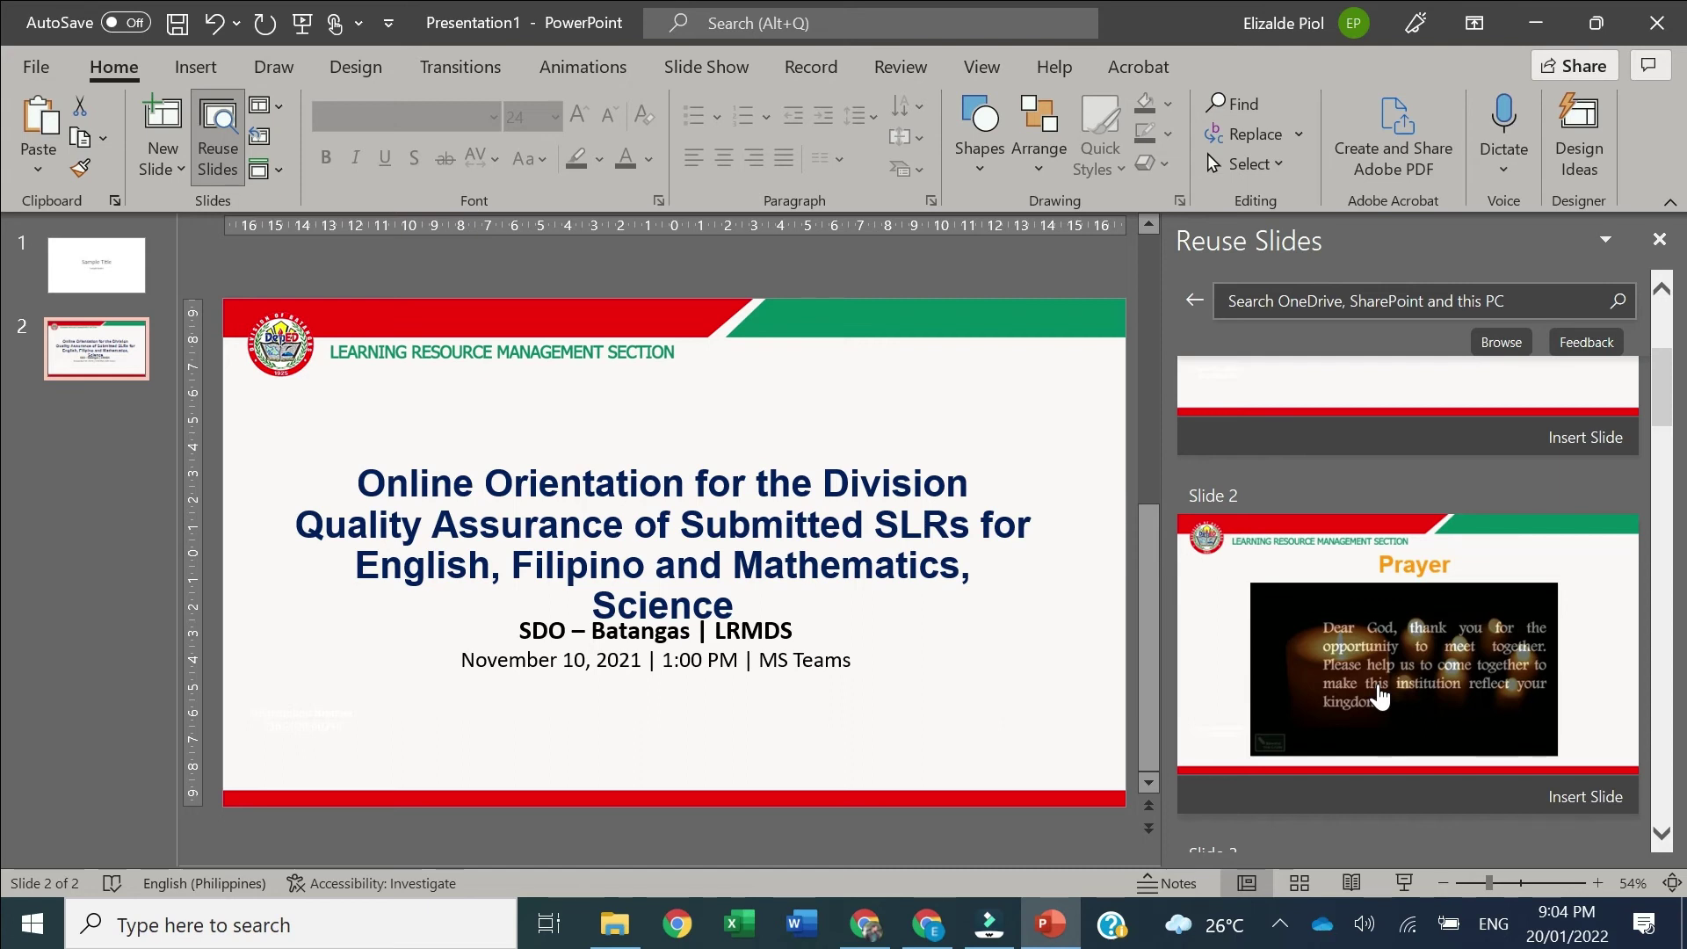
left_click(1612, 811)
scroll(1316, 687, "down", 1)
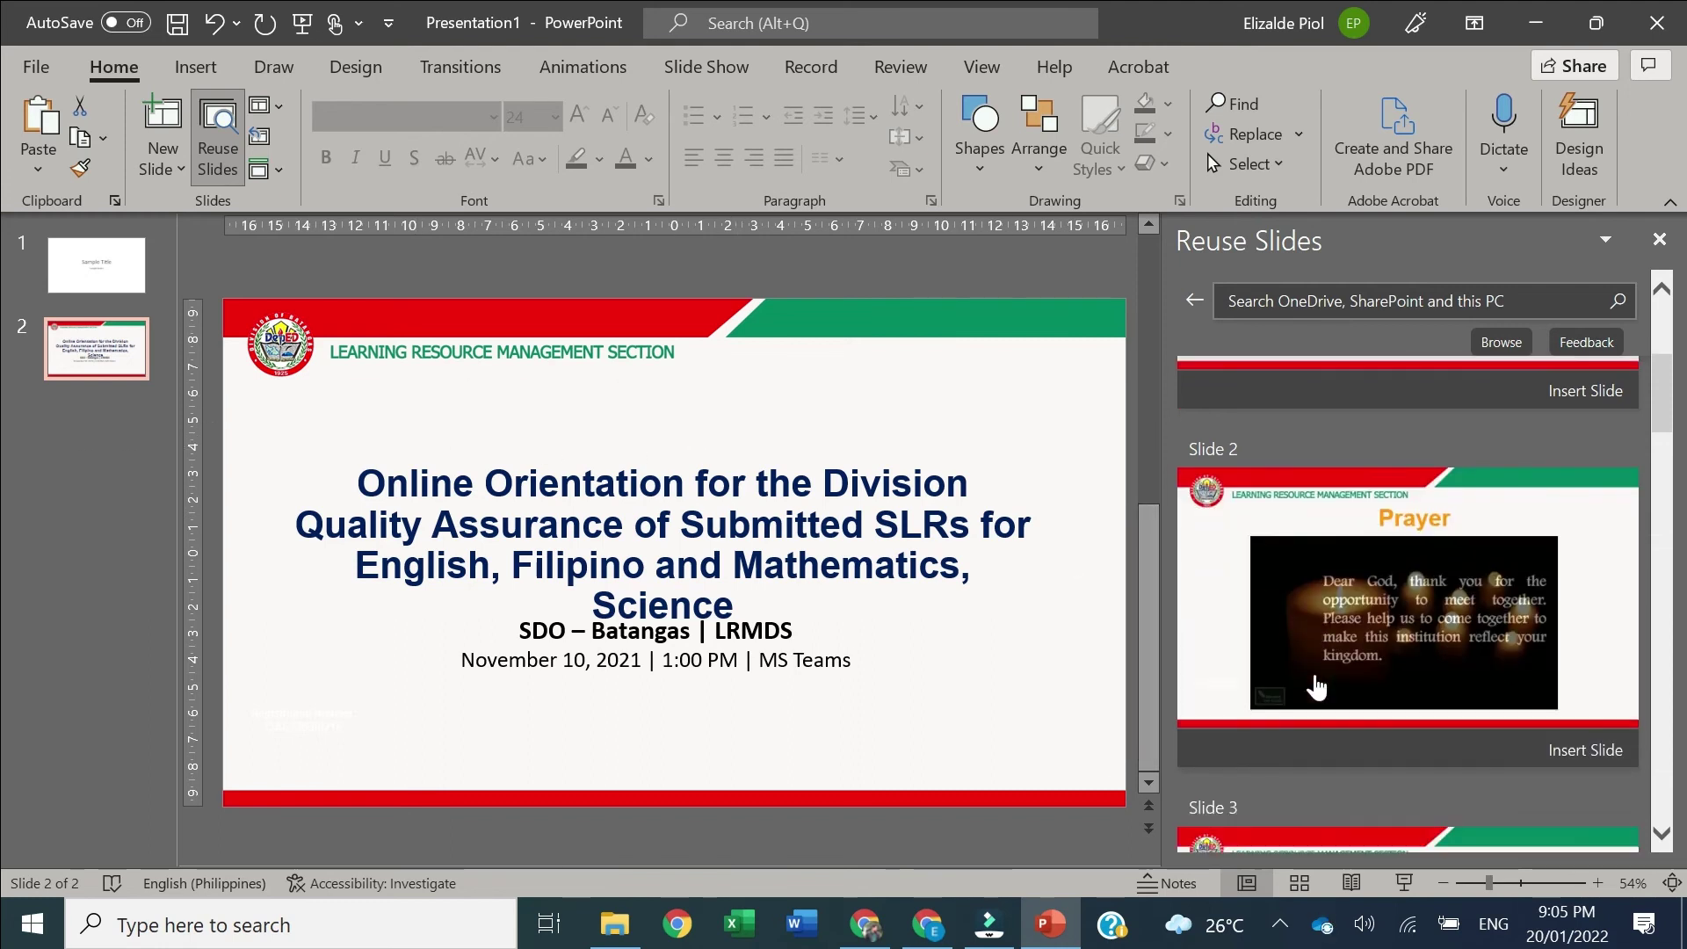
scroll(1316, 687, "down", 2)
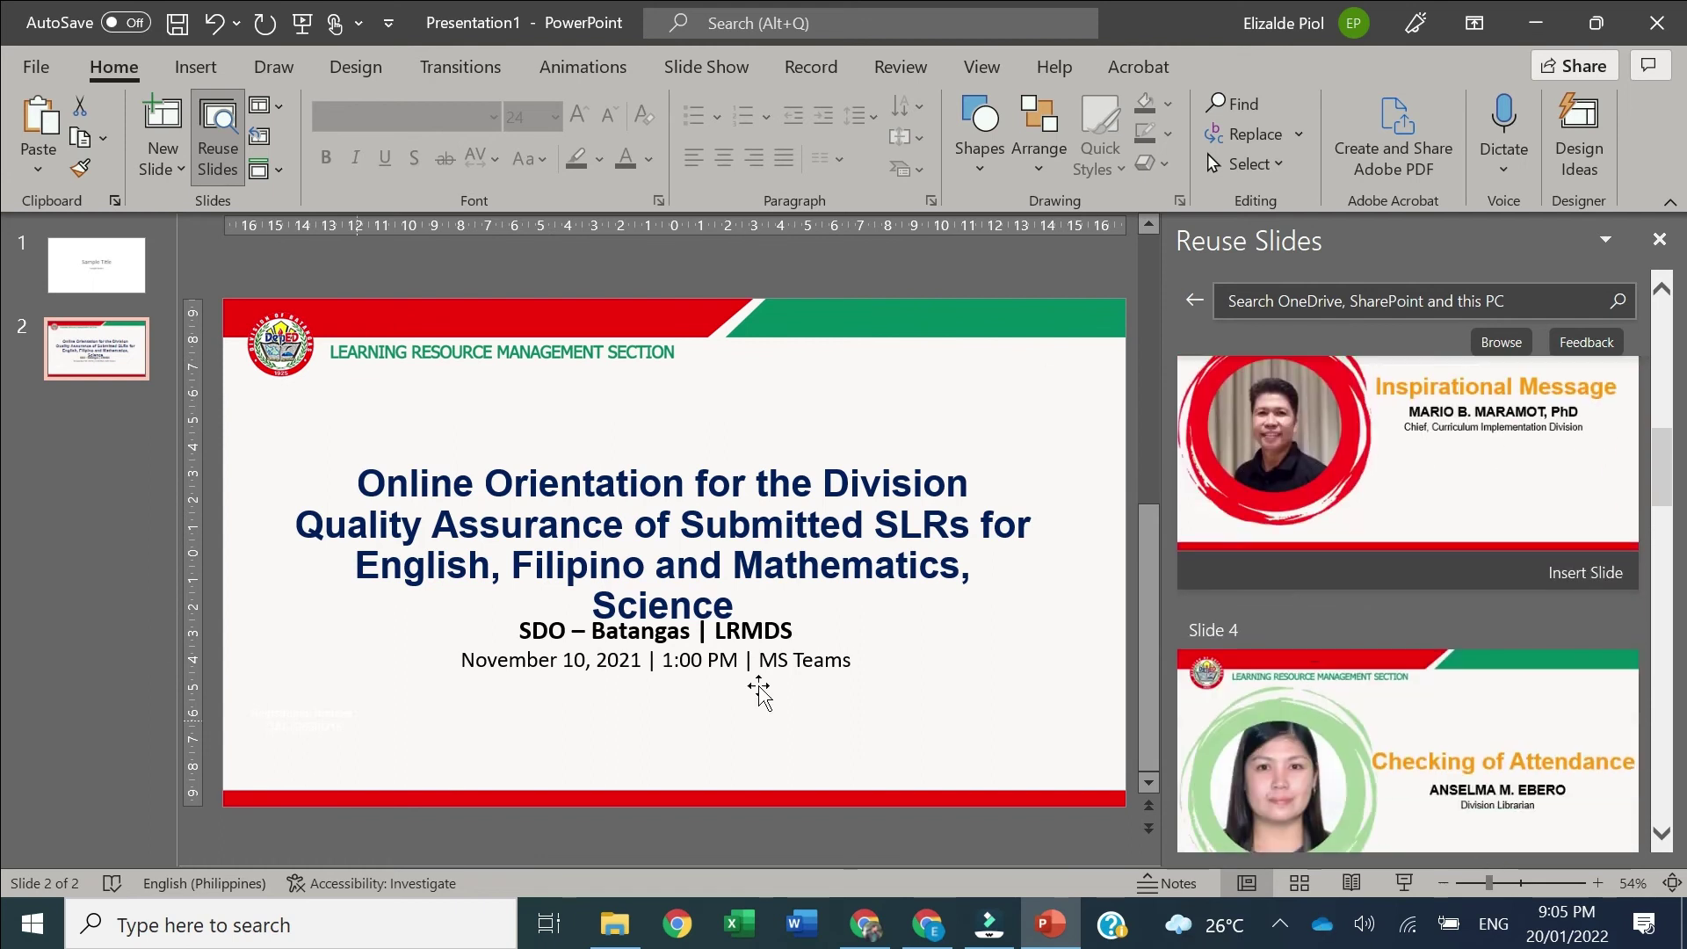
scroll(1382, 472, "up", 5)
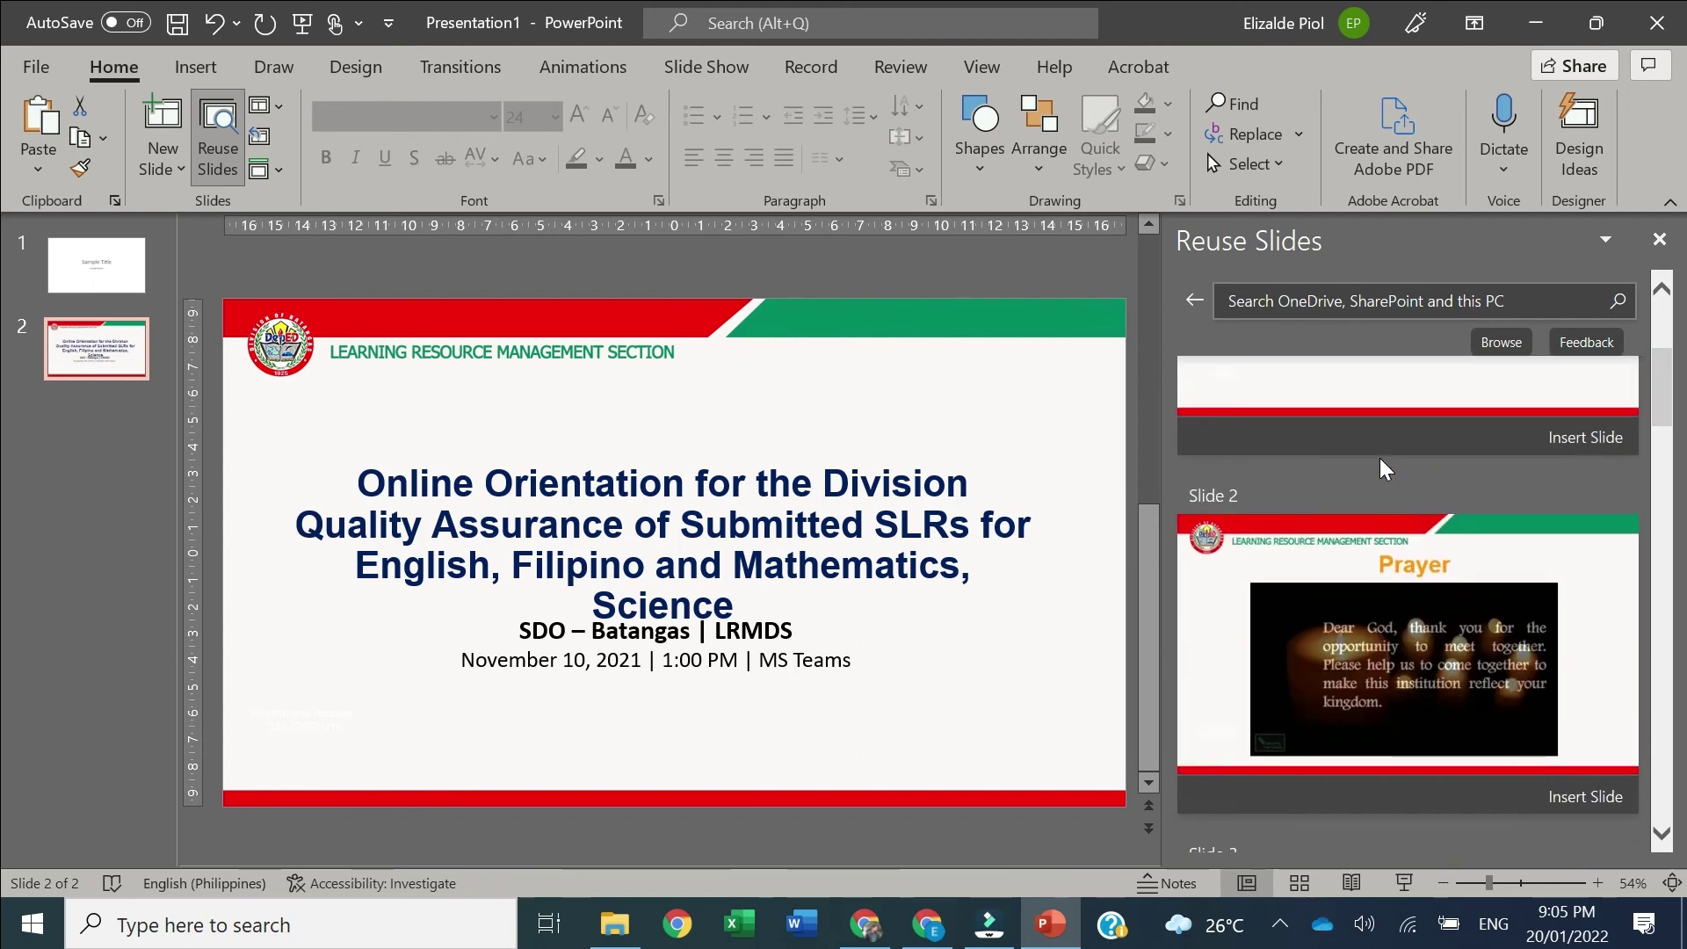
scroll(1380, 457, "down", 4)
Insert the Inspirational Message slide as slide 3, then review slides 1 and 2
left_click(1194, 670)
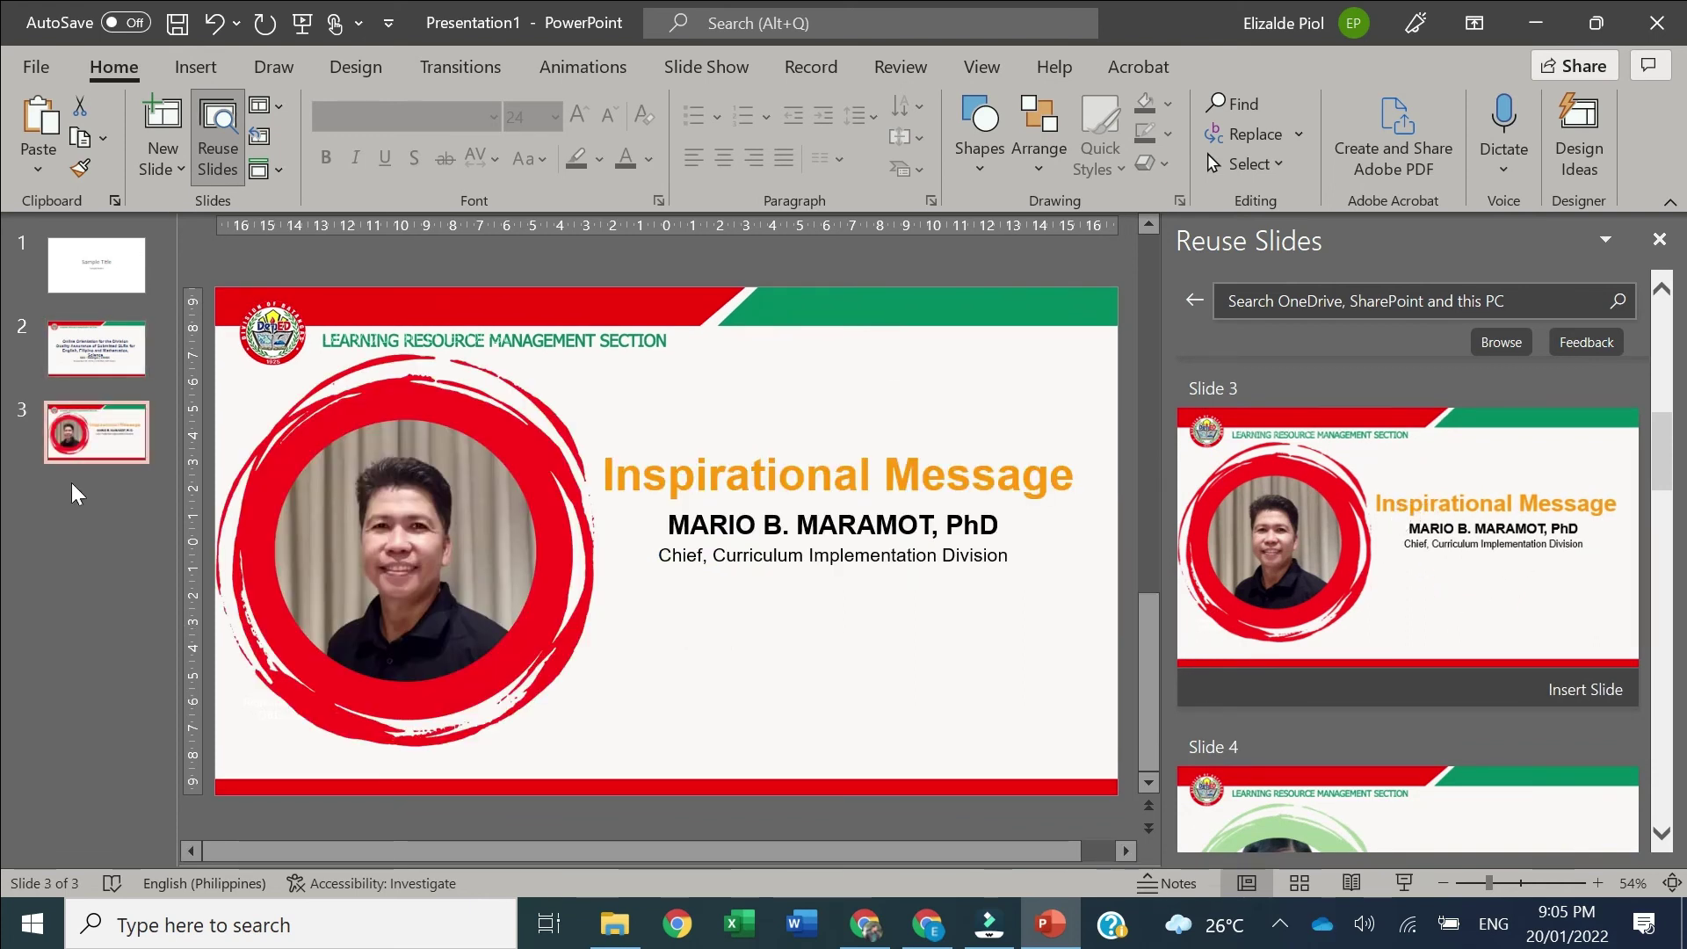
key("Home")
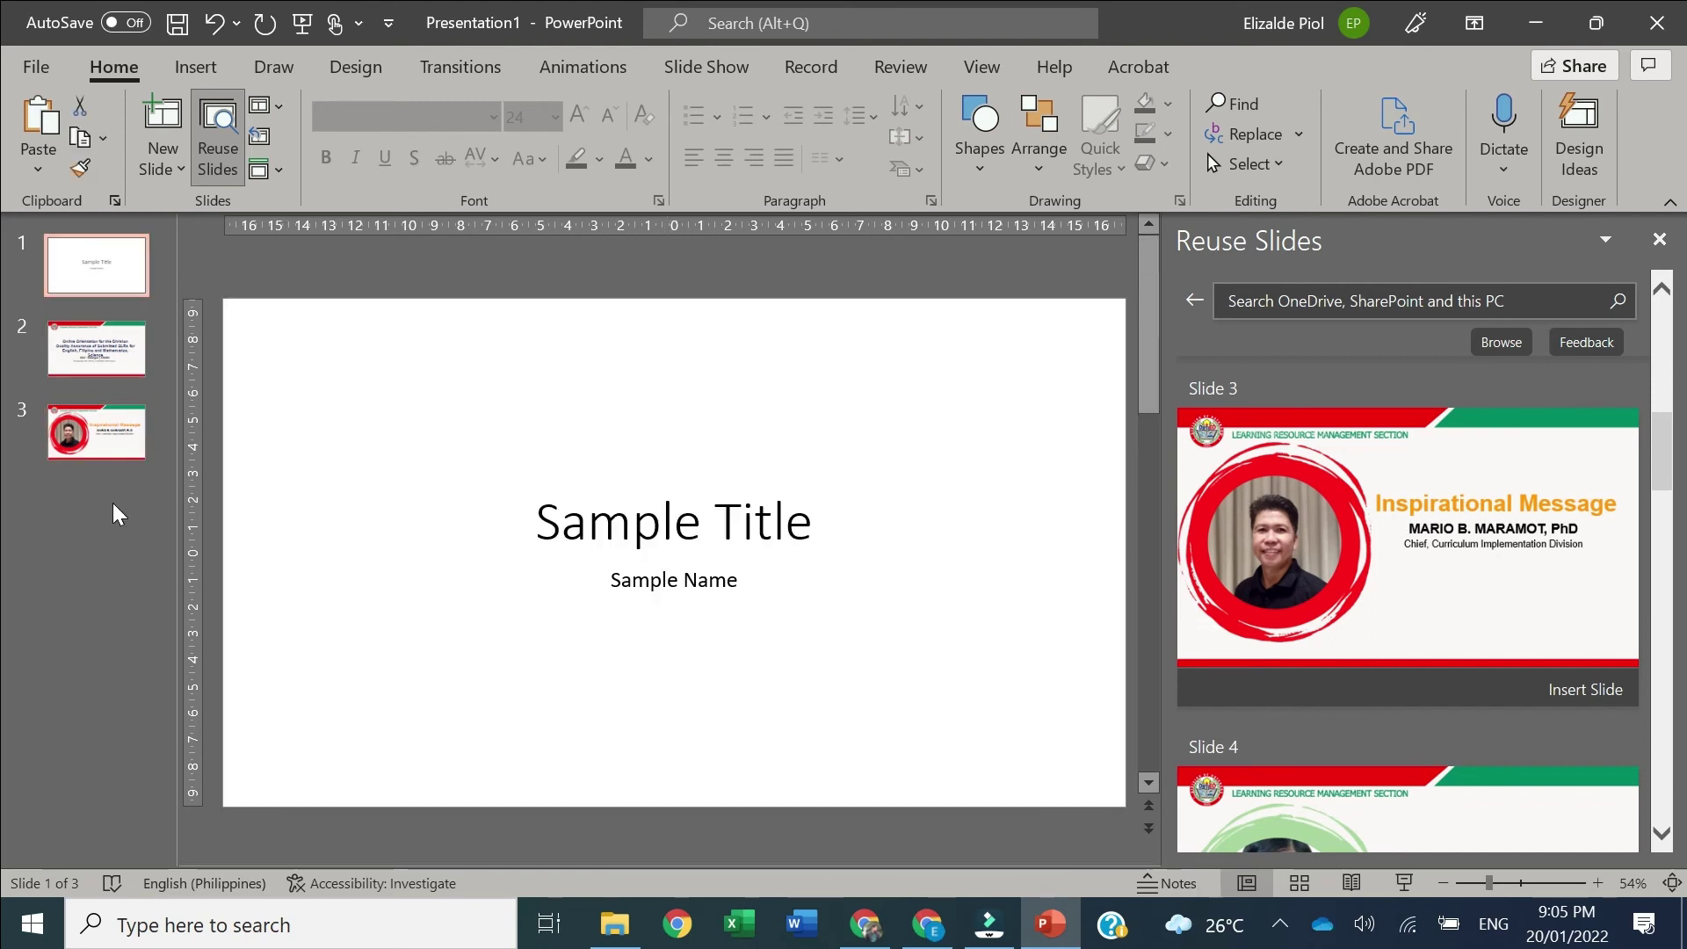
left_click(97, 348)
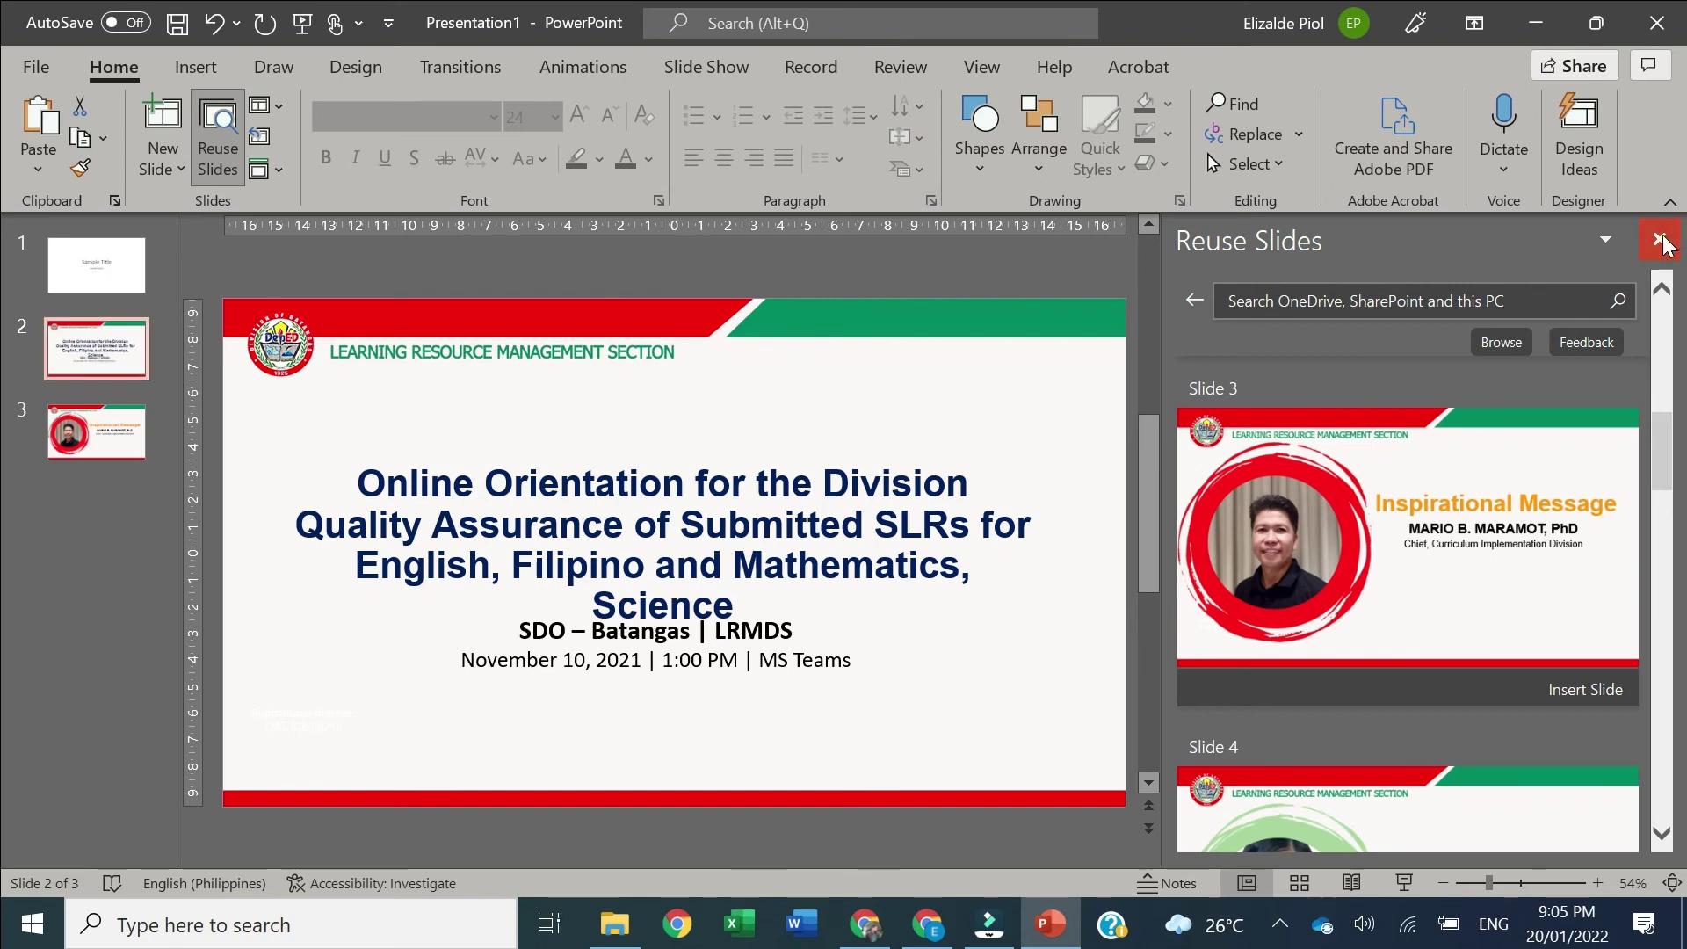
Close the Reuse Slides pane
left_click(1660, 242)
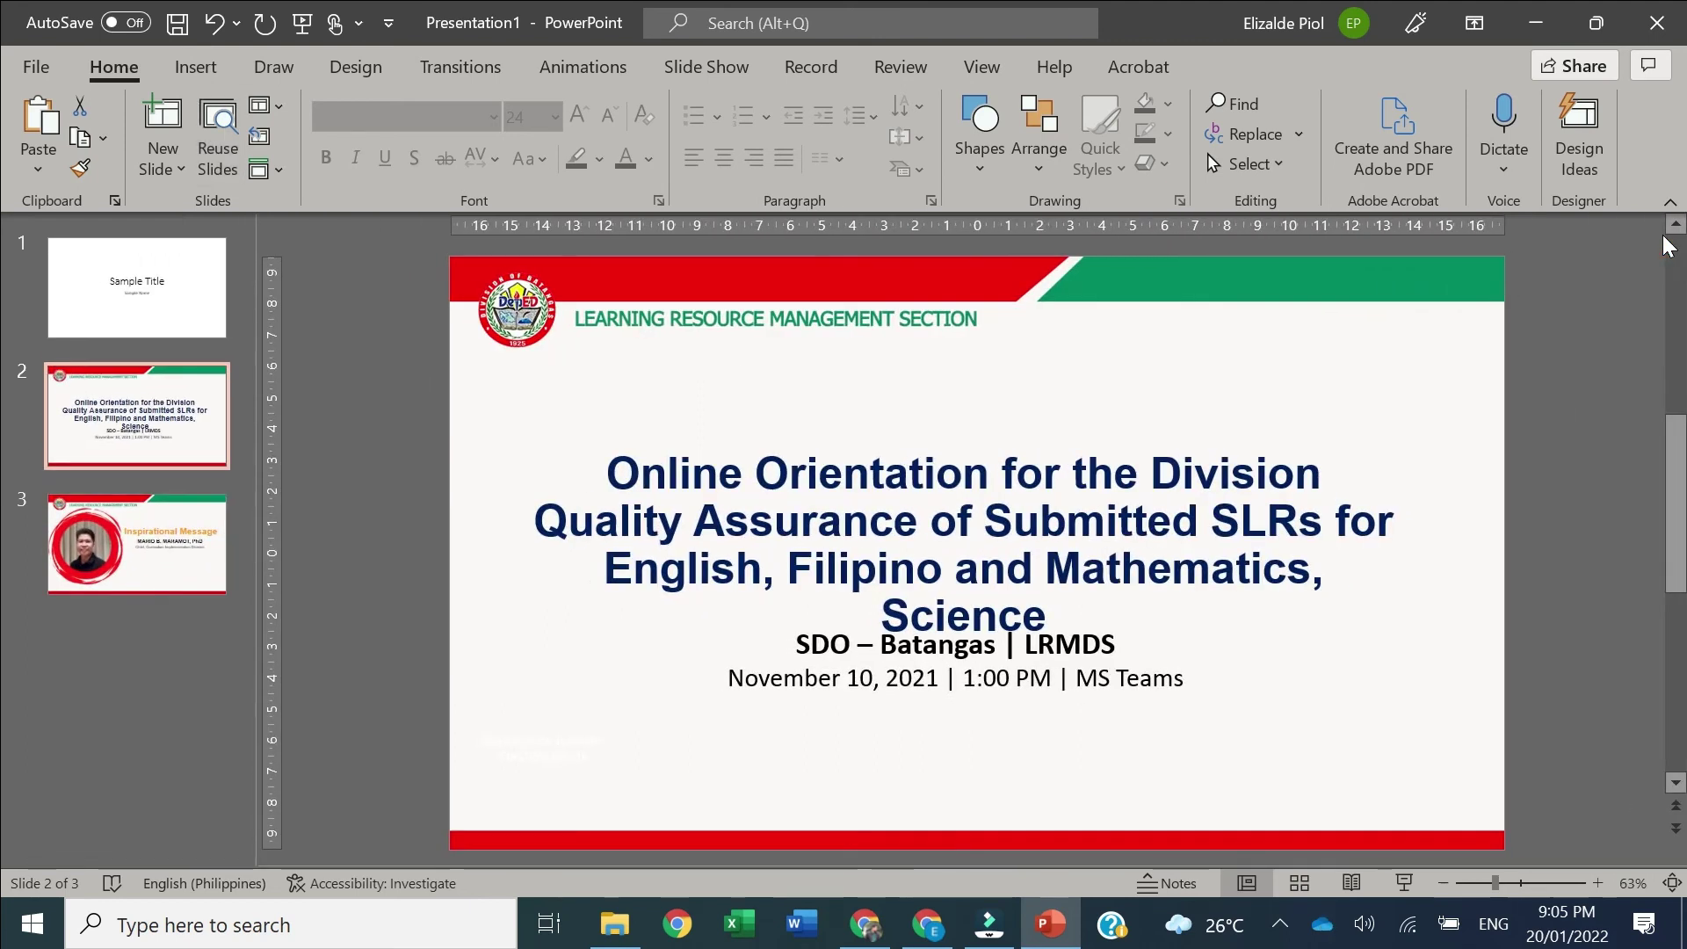